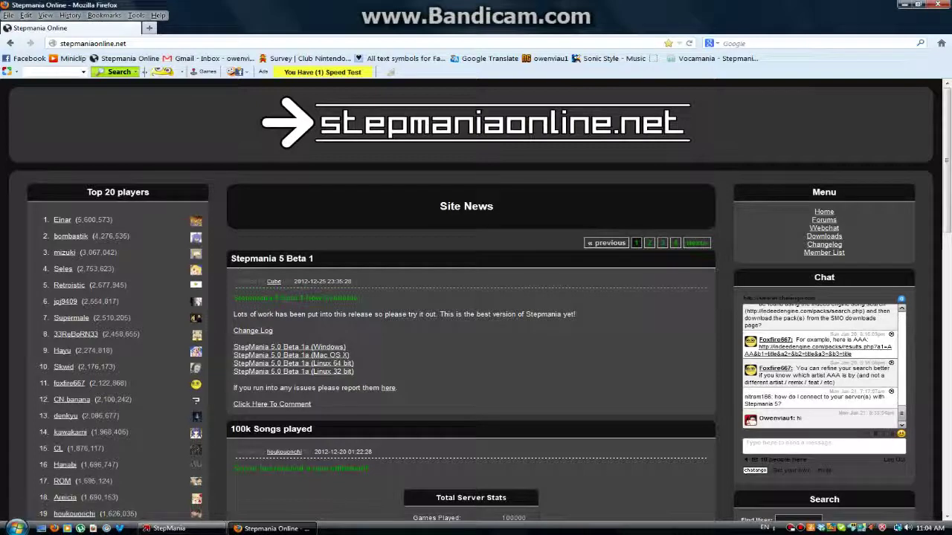
Step: Scroll down the stepmaniaonline.net home page to the sidebar's Quick Login and Account panels
scroll(476, 297, "down", 6)
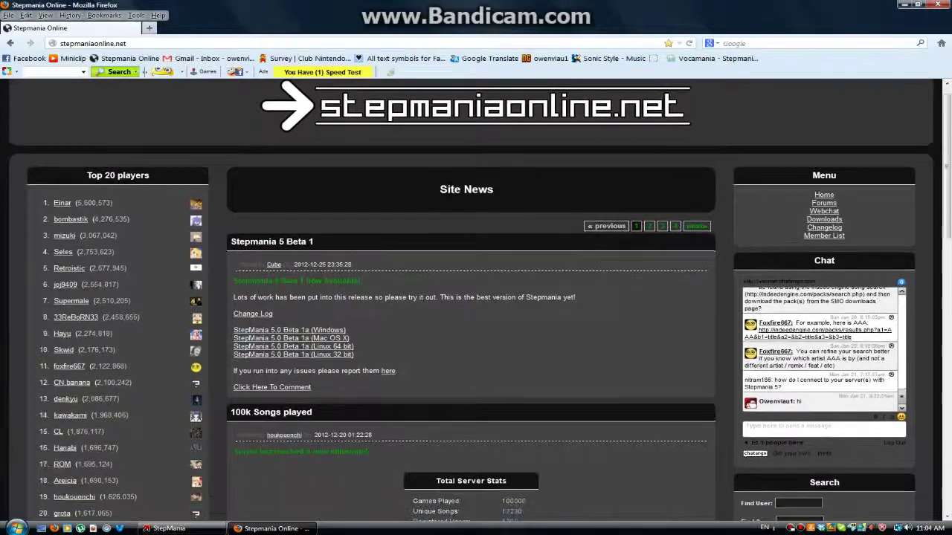
scroll(476, 297, "down", 9)
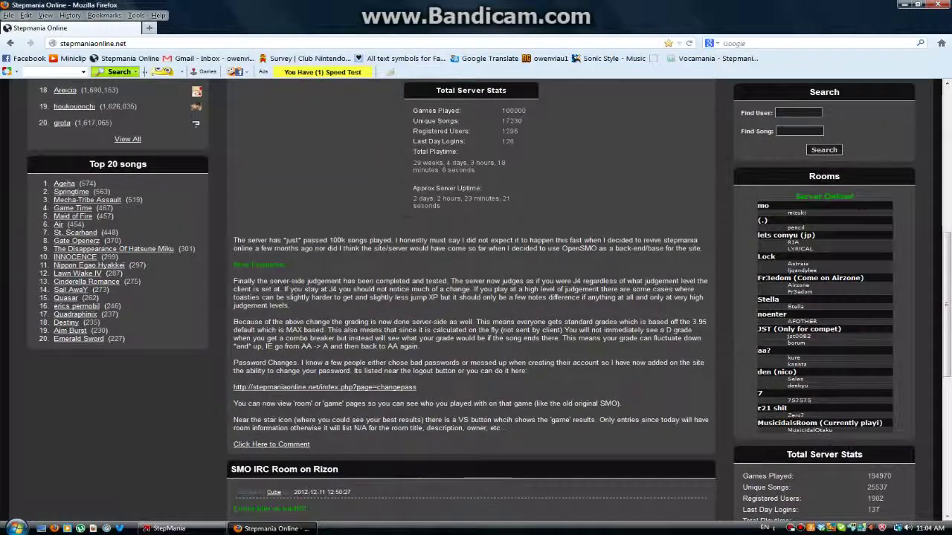
scroll(476, 298, "down", 1)
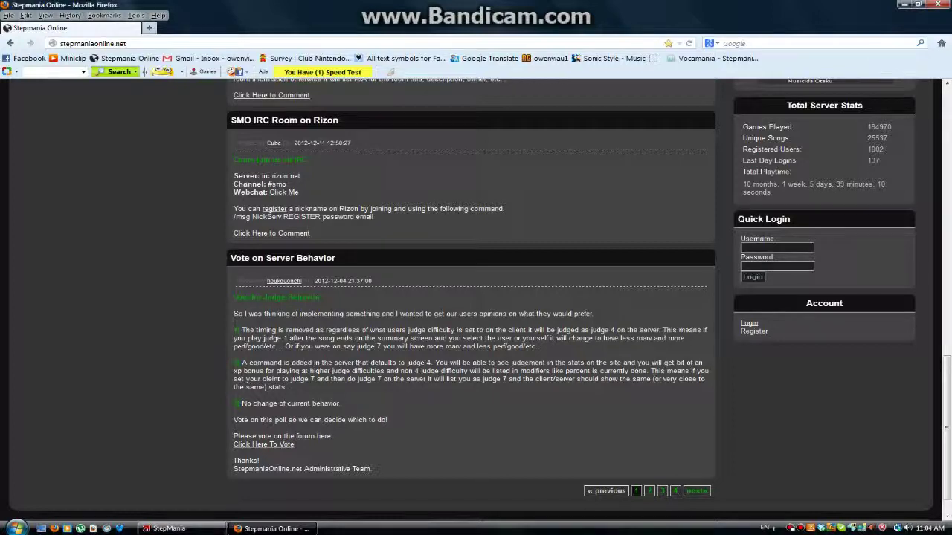
Step: Fill in and submit the Register form with a username, password and e-mail address
left_click(753, 331)
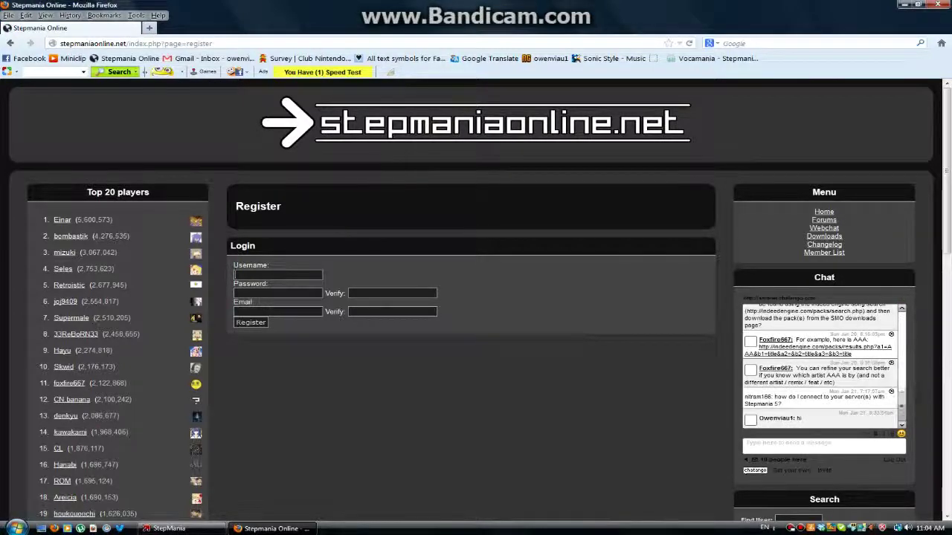
key("Tab")
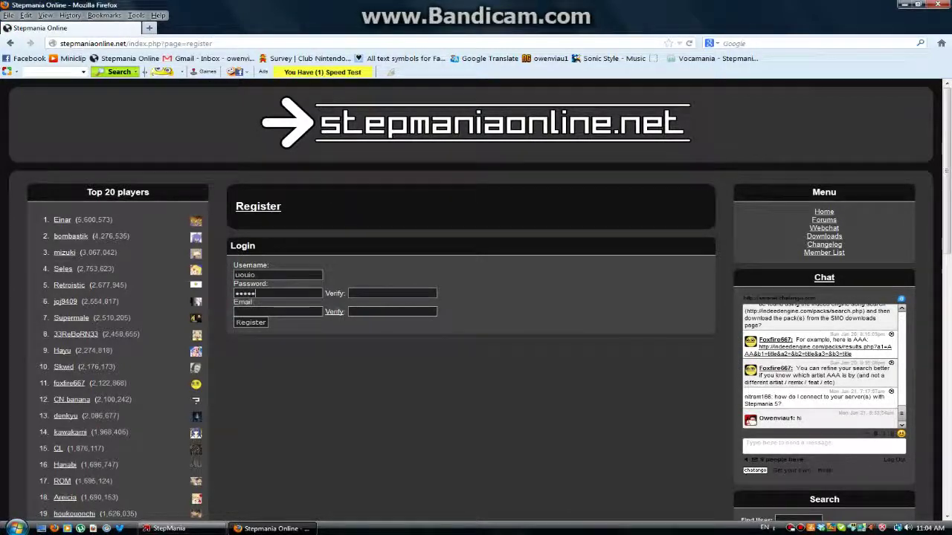
key("Tab")
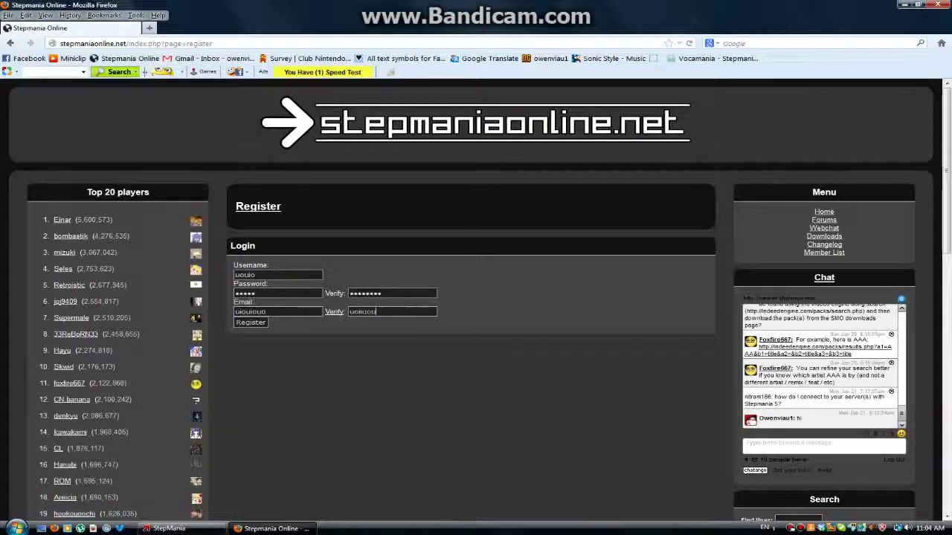
key("Return")
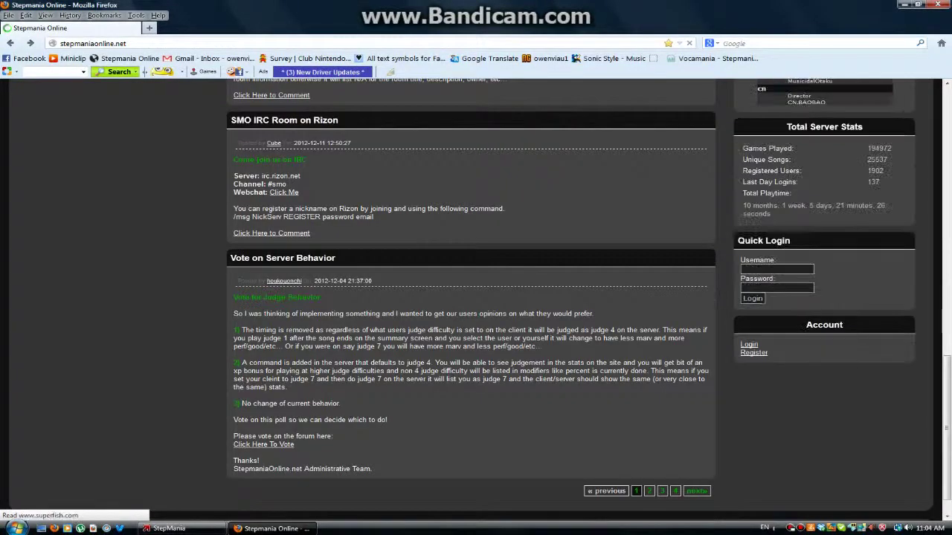
Step: Scroll back to the top of the page and minimize the Firefox window
scroll(476, 297, "up", 15)
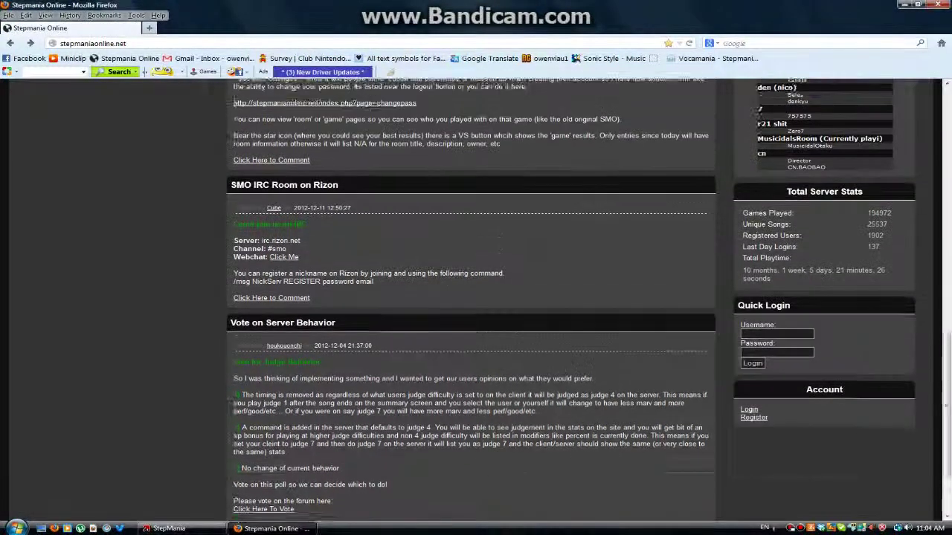
scroll(476, 297, "up", 2)
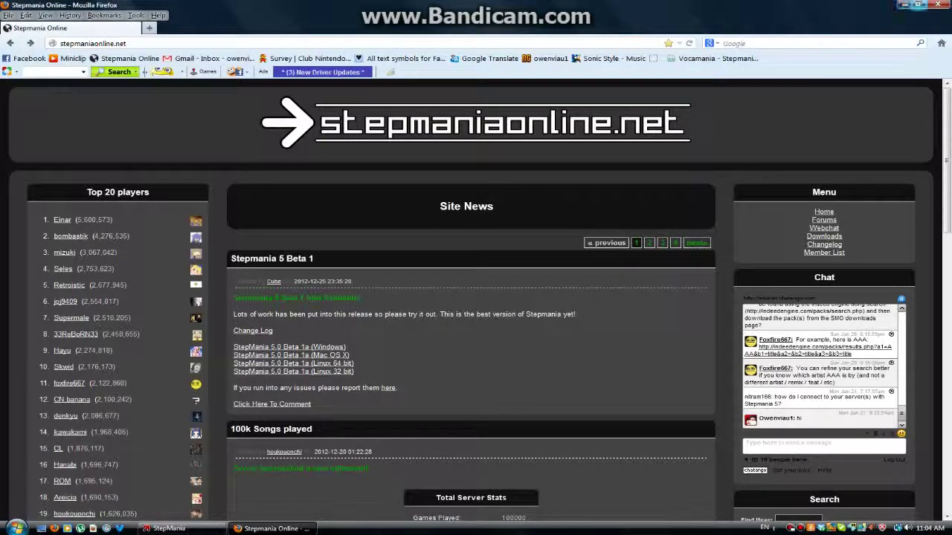
left_click(905, 4)
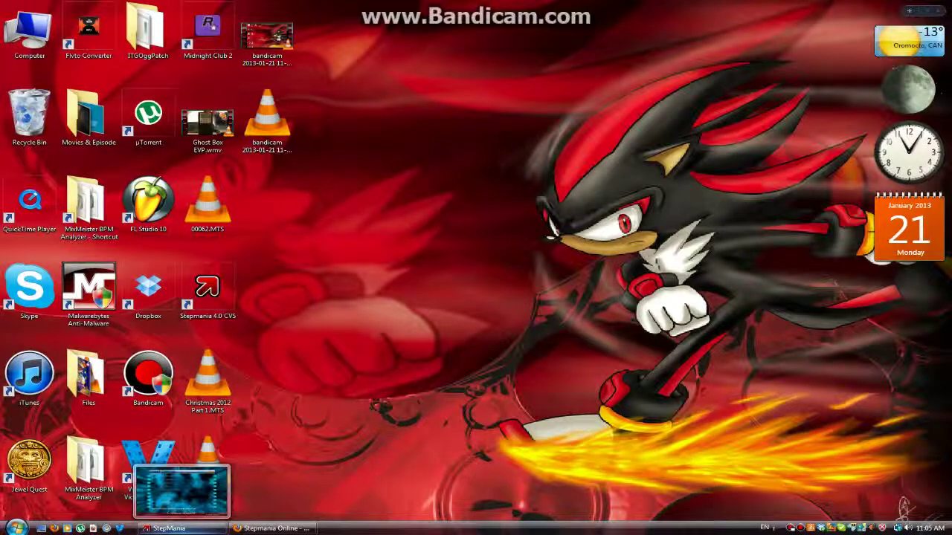
Step: Switch to StepMania, exit its options menu and reach the title menu
left_click(178, 529)
key("Up")
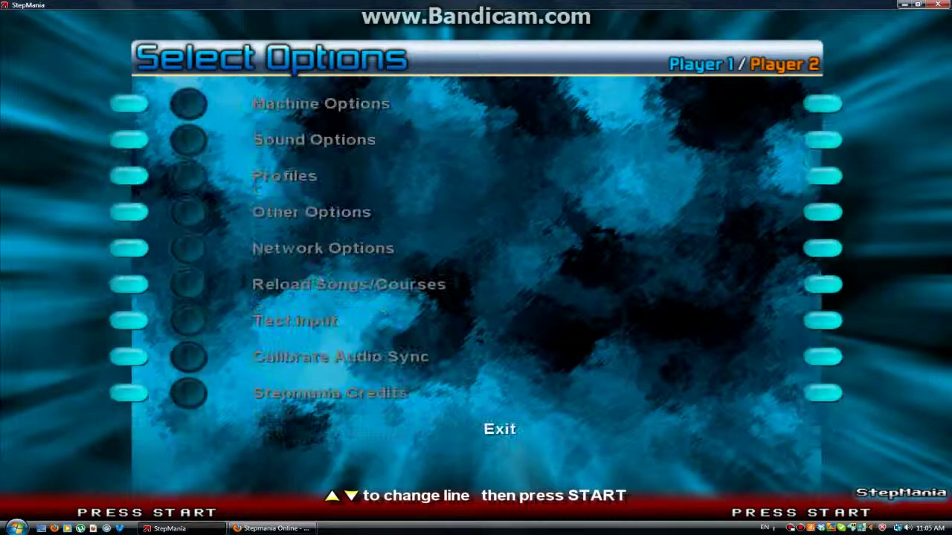
key("Return")
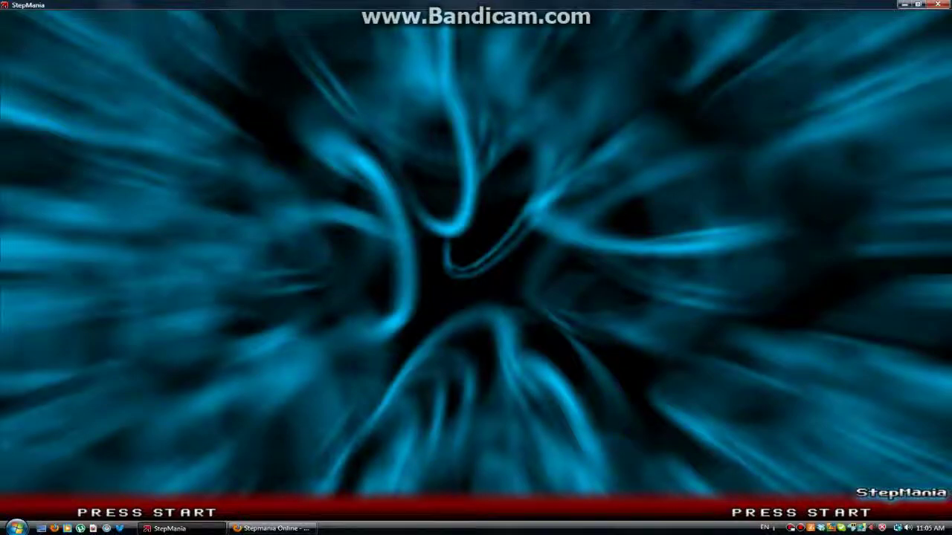
key("Return")
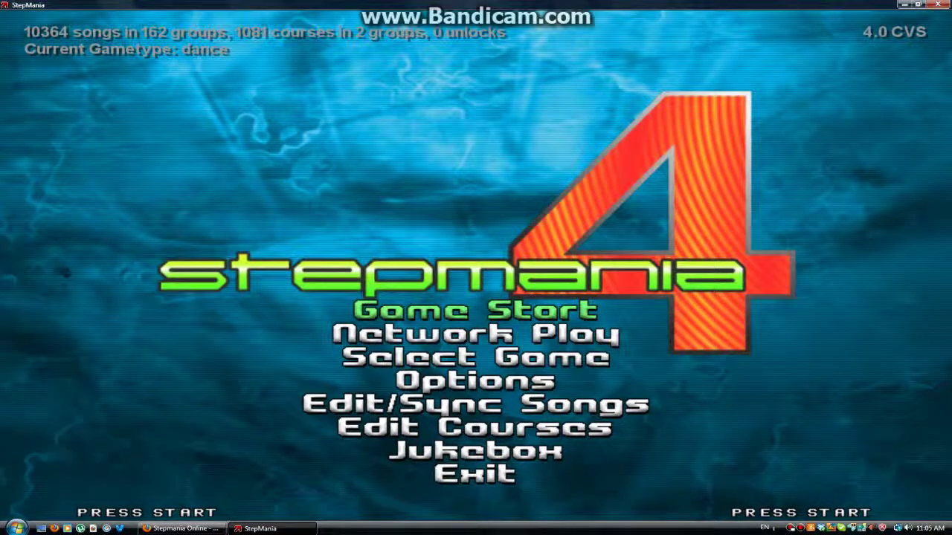
Step: Choose Options on the title menu, then select Network Options
key("Down")
key("Down")
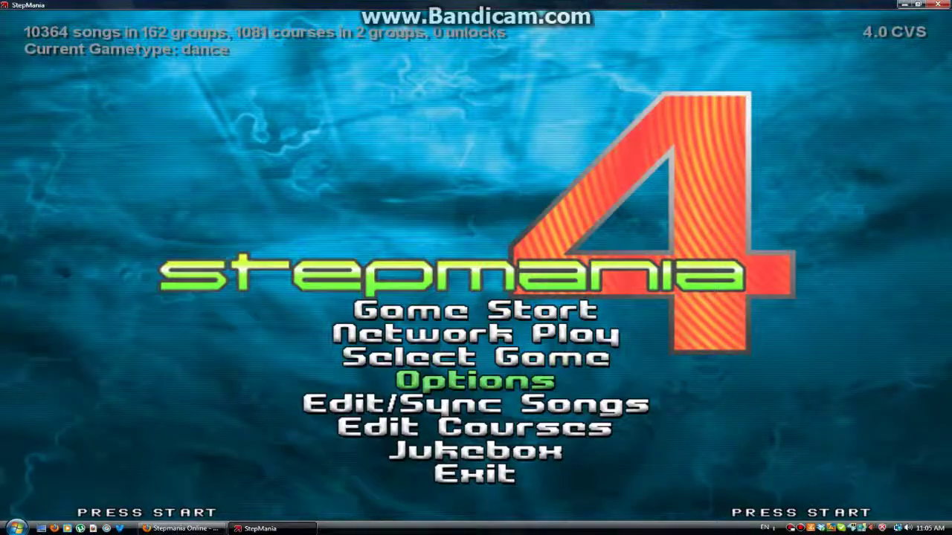
key("Return")
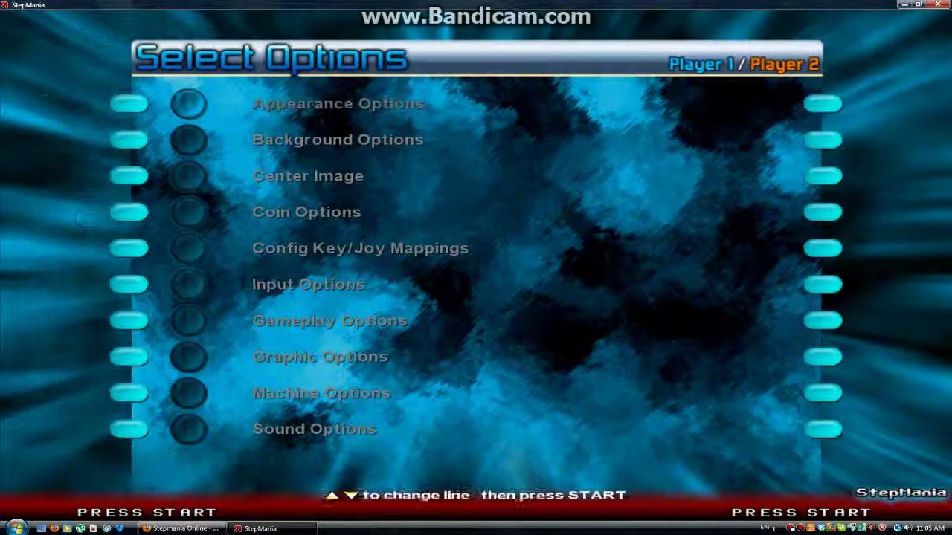
key("Up")
key("Up")
key("Up")
key("Up")
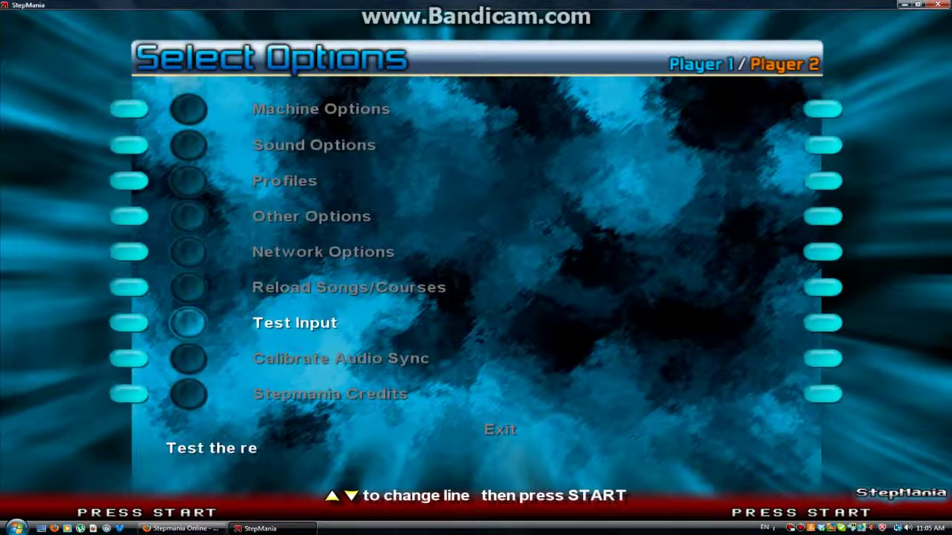
key("Up")
key("Up")
key("Return")
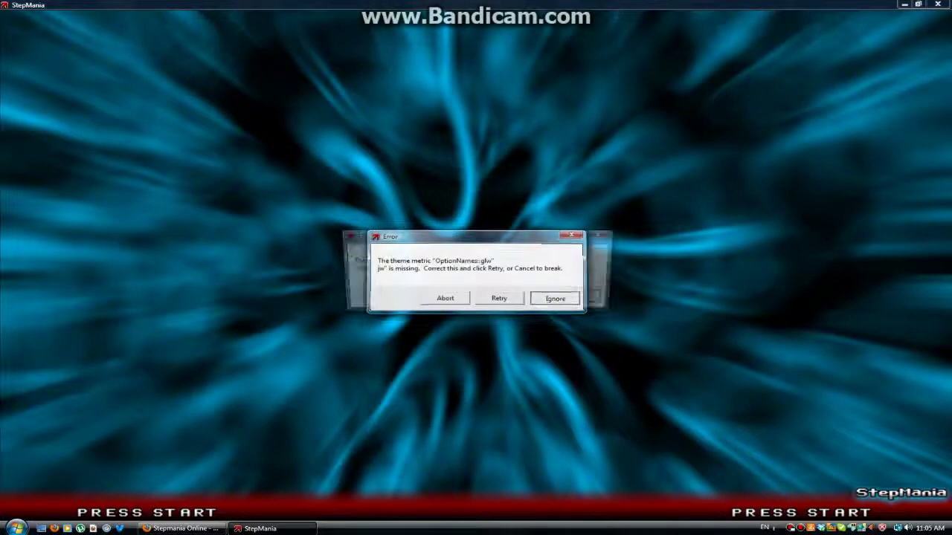
Step: Dismiss the theme error, connect to smonline.net, then exit Network Options
key("Return")
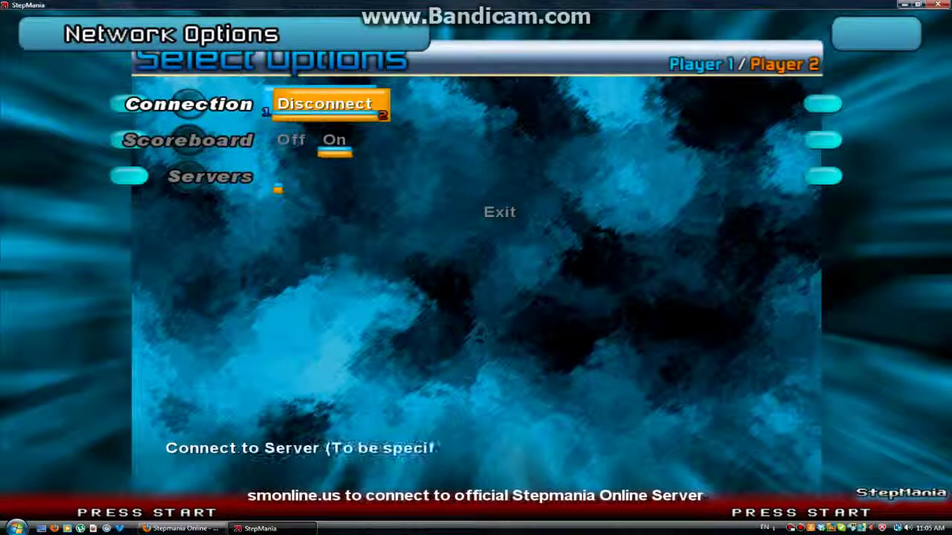
key("Return")
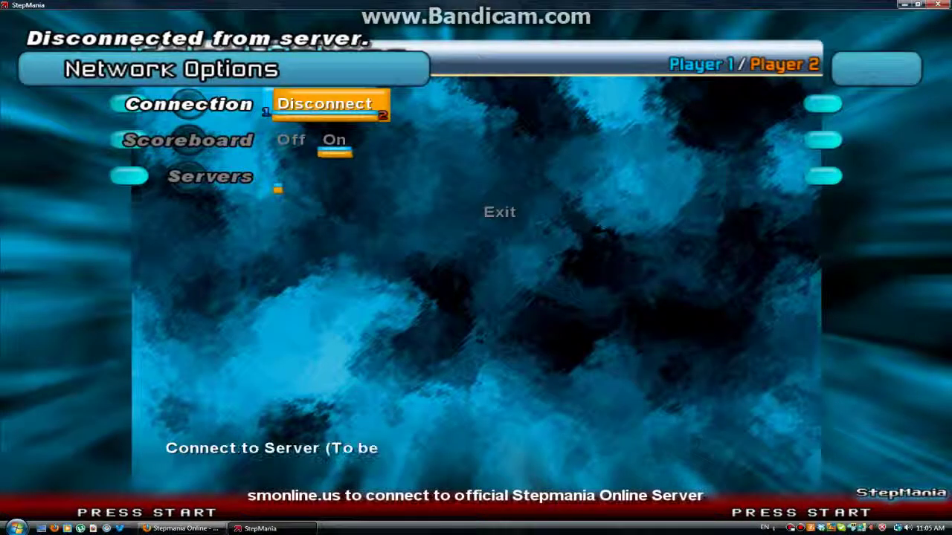
key("Return")
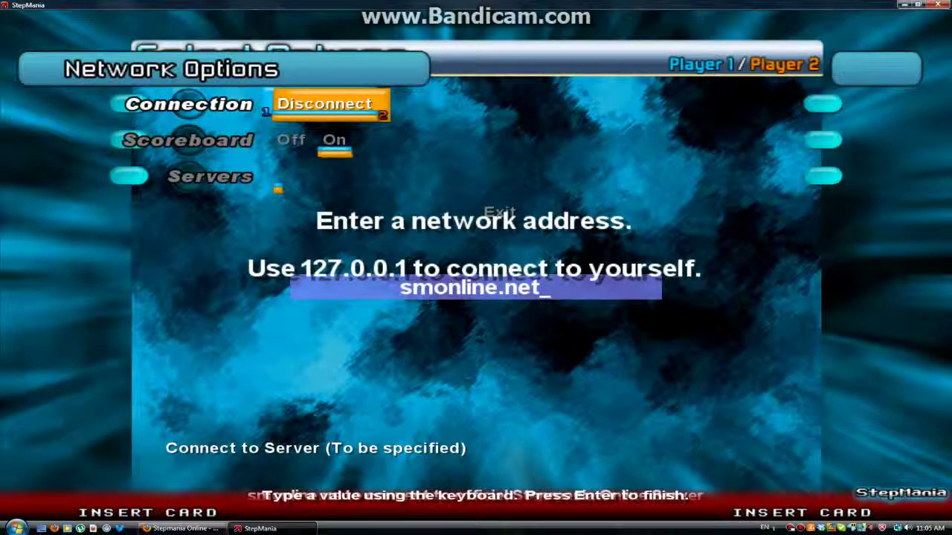
key("Return")
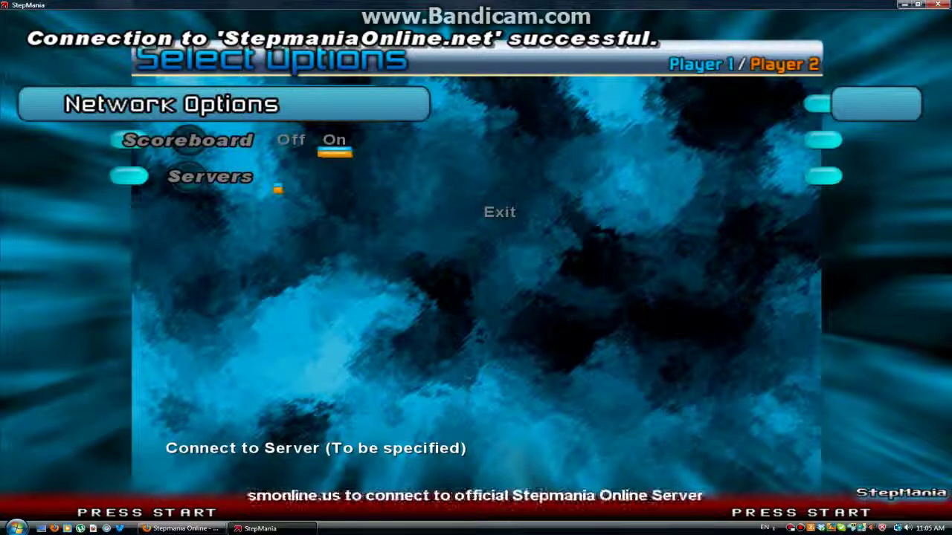
key("Down")
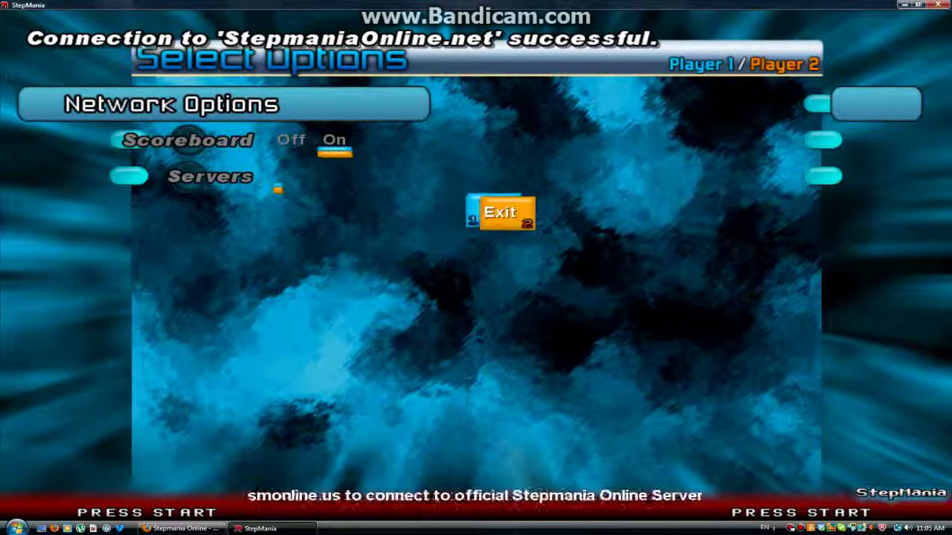
key("Return")
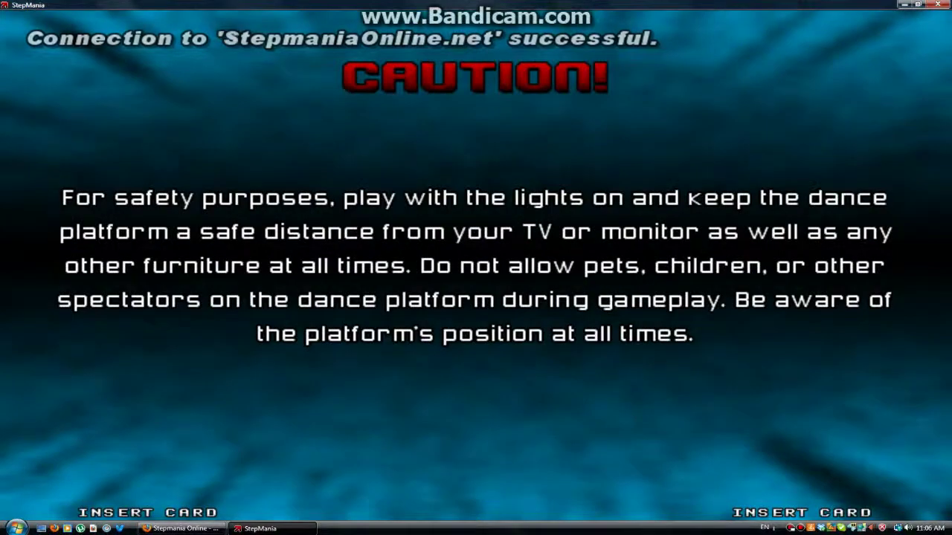
Step: Skip the Caution screen, join in, and pick Single style on Hard difficulty
key("Return")
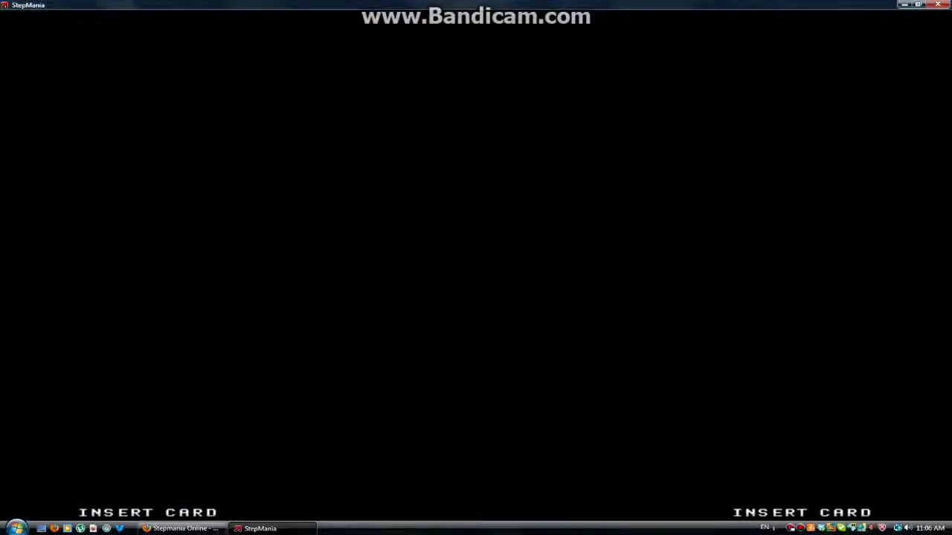
key("Return")
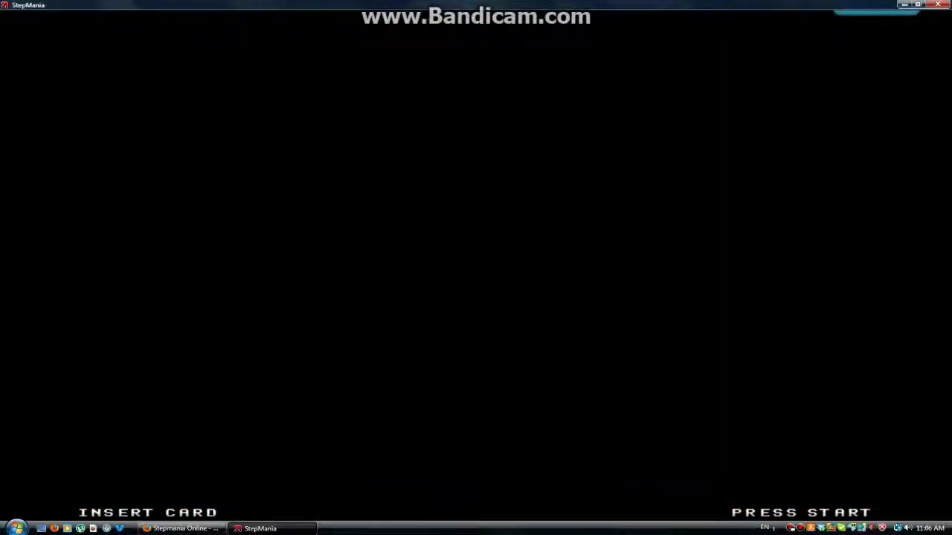
key("Return")
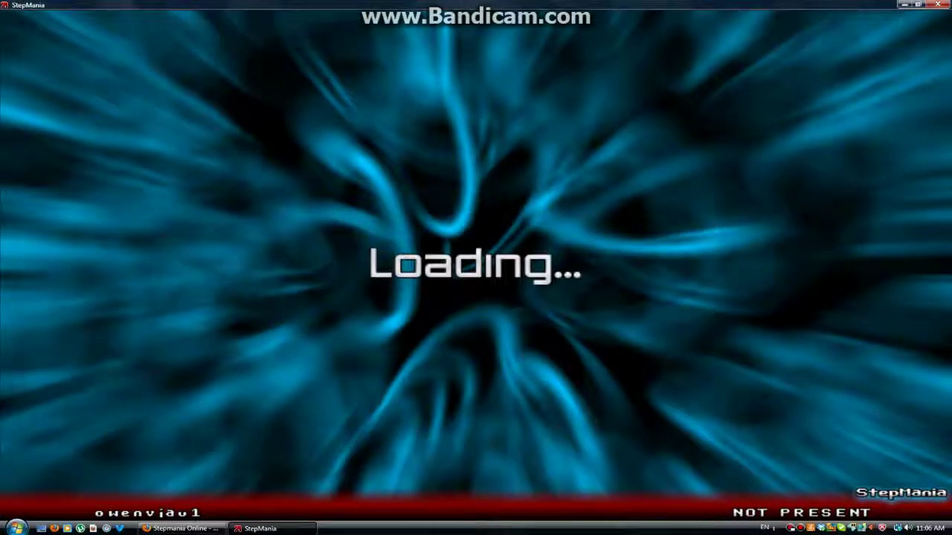
key("Right")
key("Right")
key("Right")
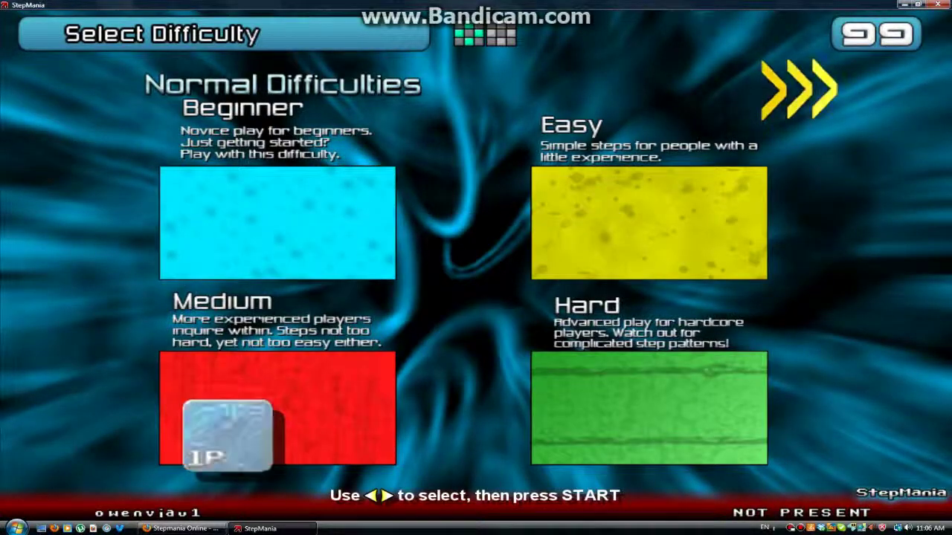
key("Return")
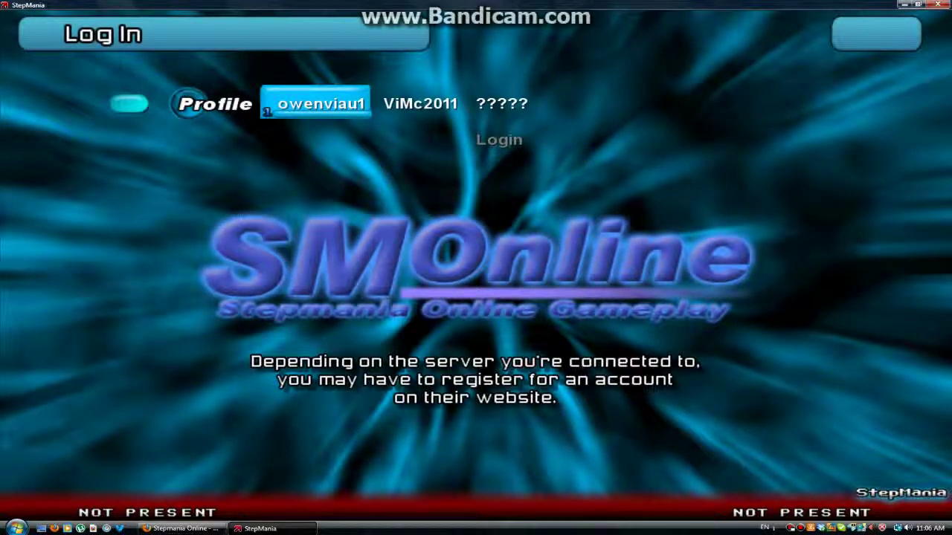
Step: Select the second profile and submit its SMOnline password, getting 'Invalid password'
key("Right")
key("Down")
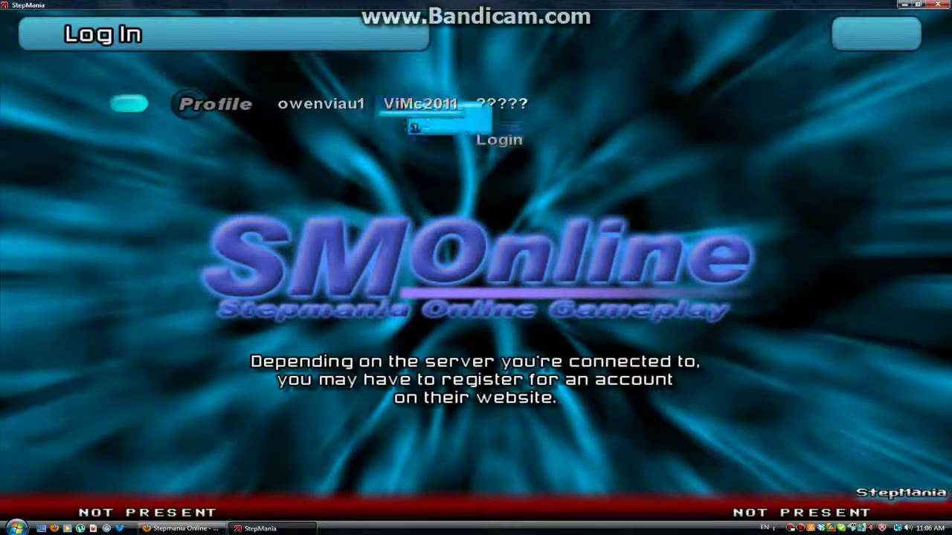
key("Return")
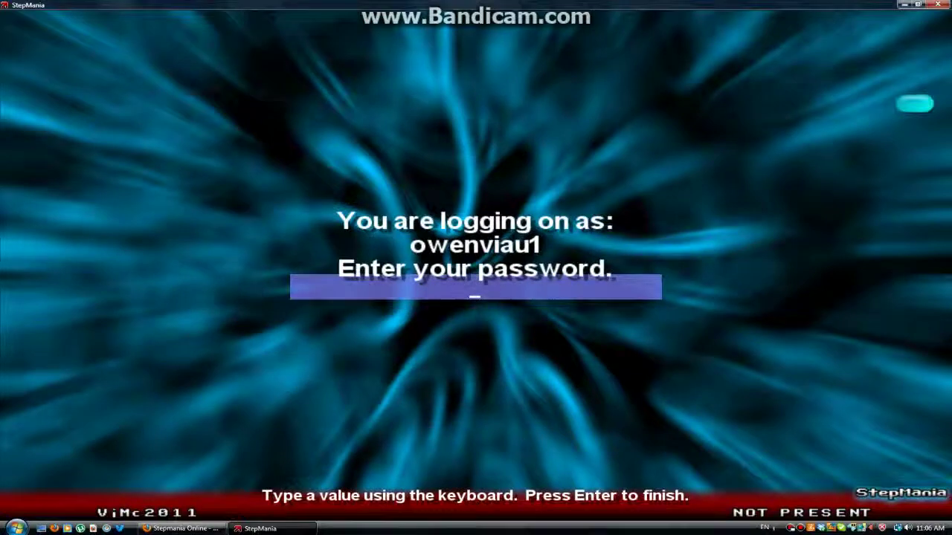
type("***********")
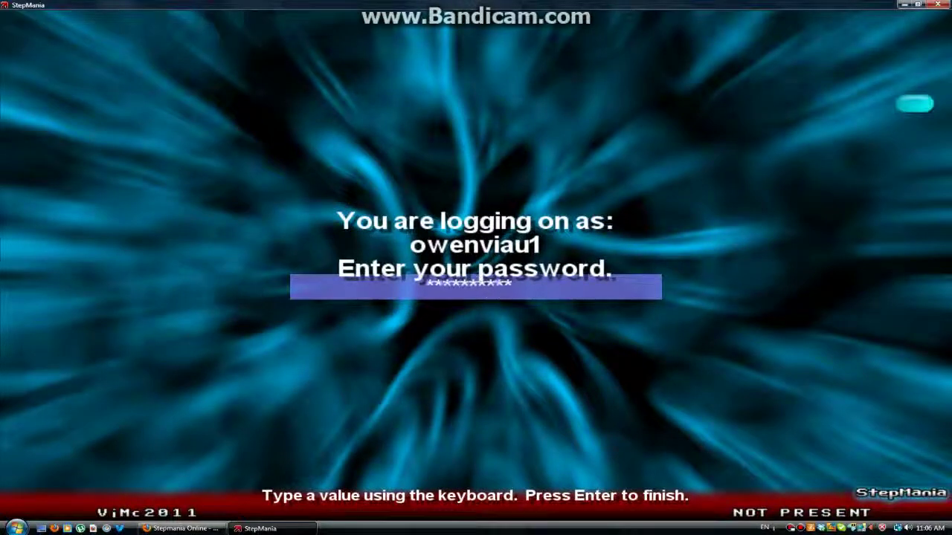
key("Return")
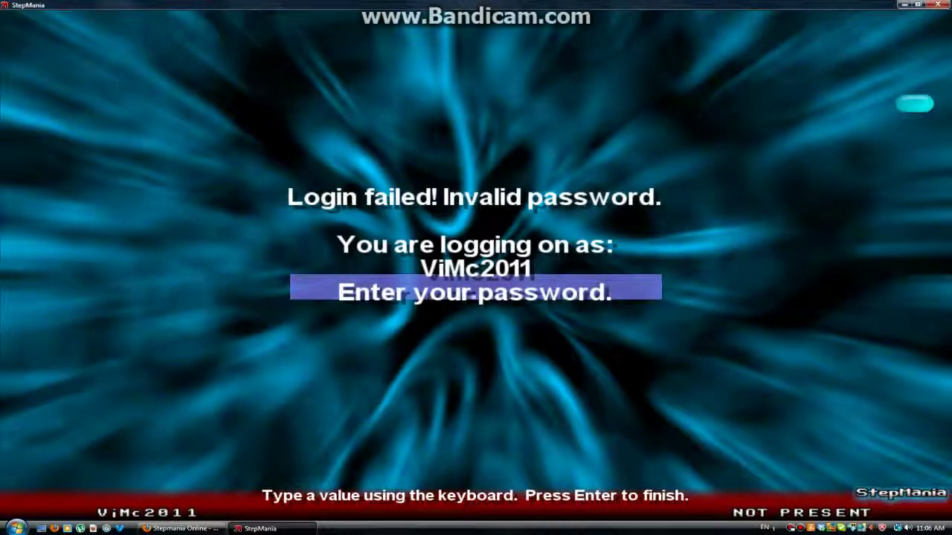
Step: Retry the password twice more, then escape out of the login prompt
type("***********")
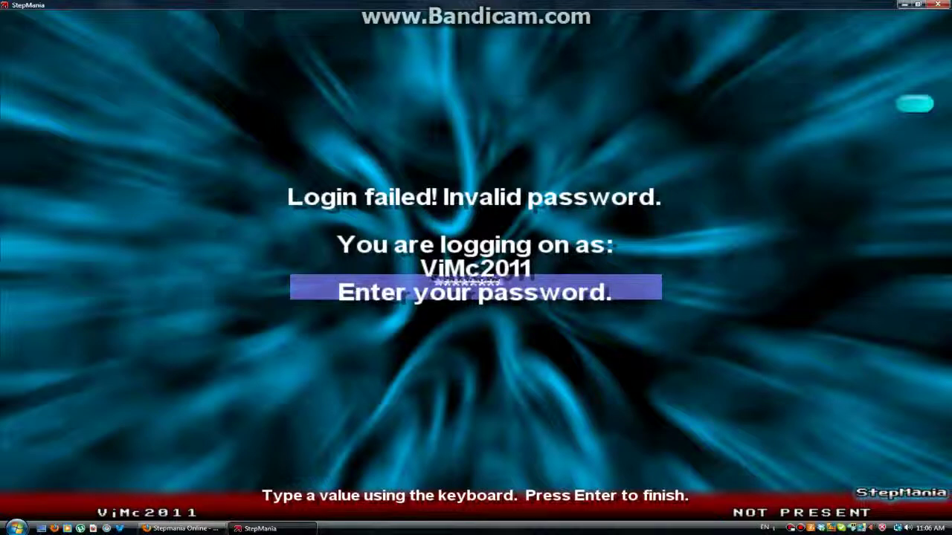
key("Return")
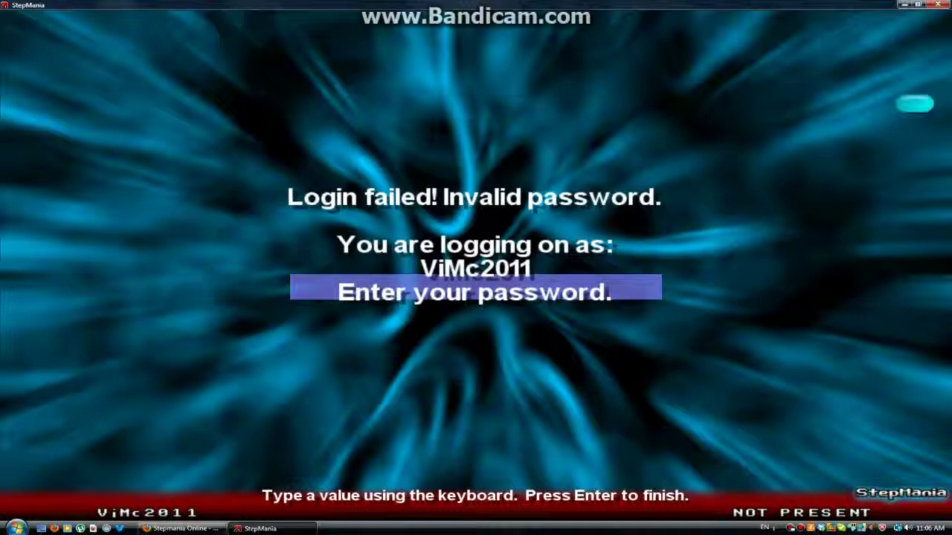
type("********")
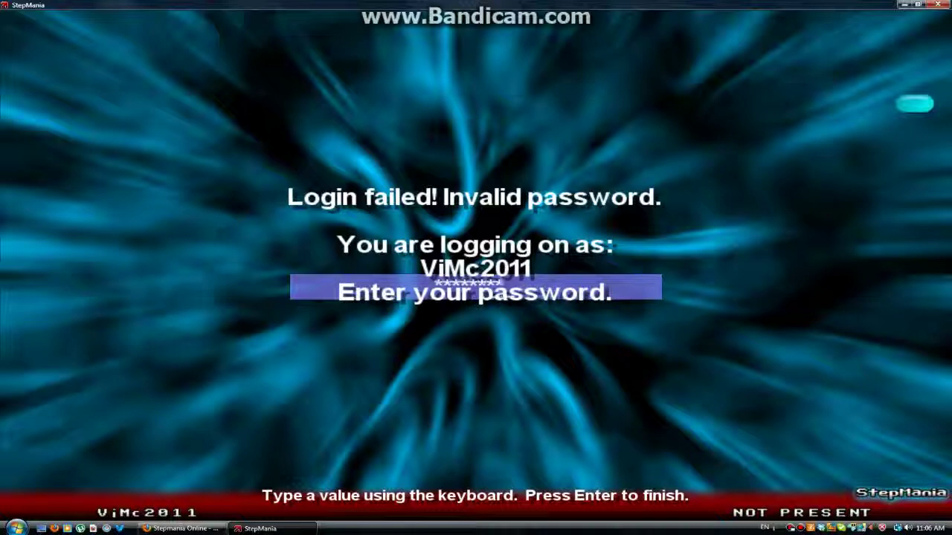
key("Return")
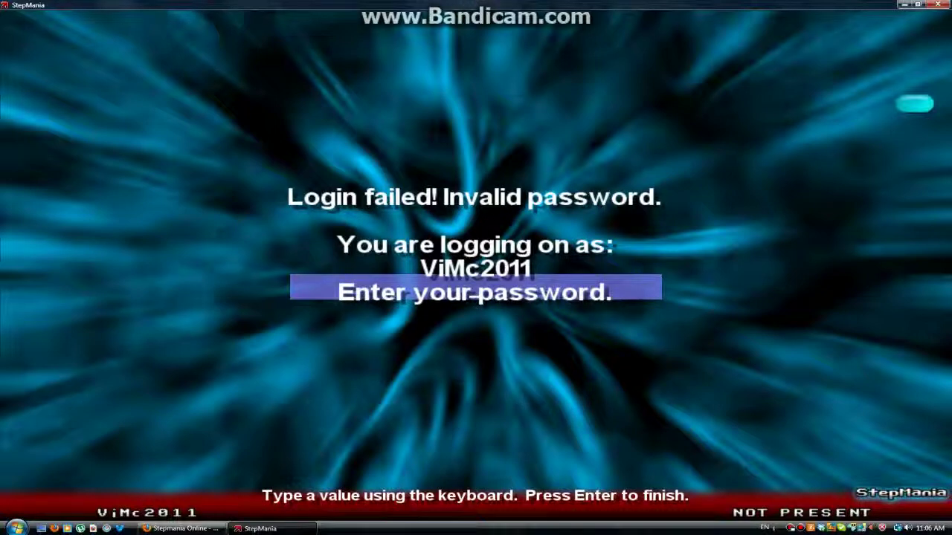
key("Escape")
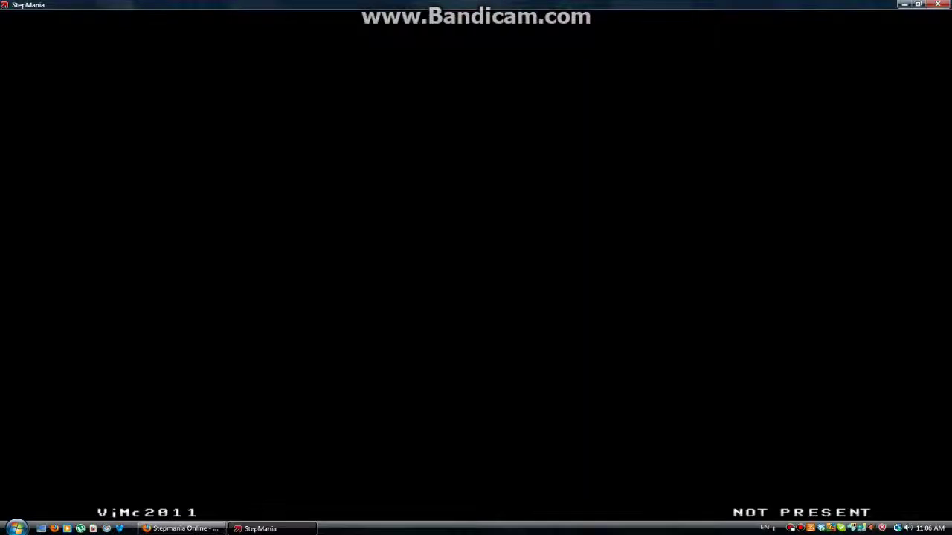
Step: Start a Single game on Hard again and log in with the account password
key("Return")
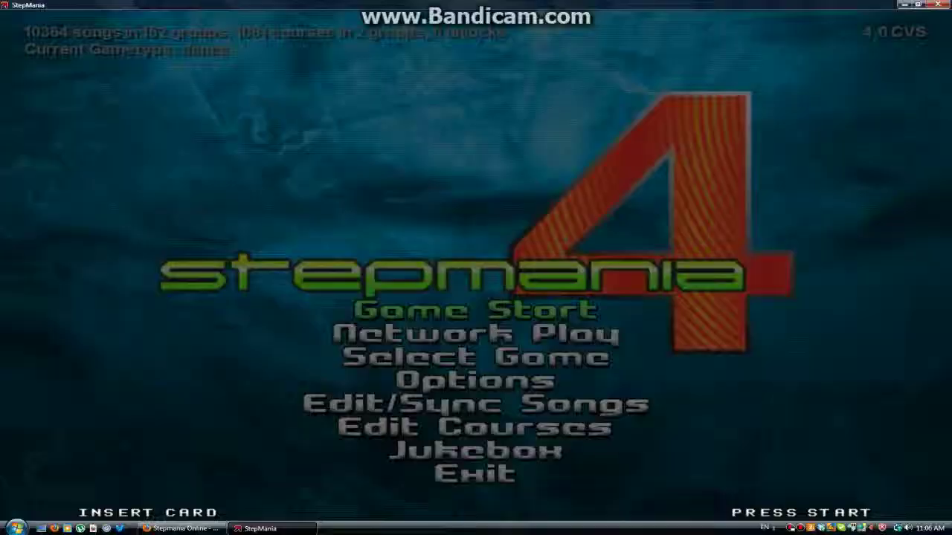
key("Return")
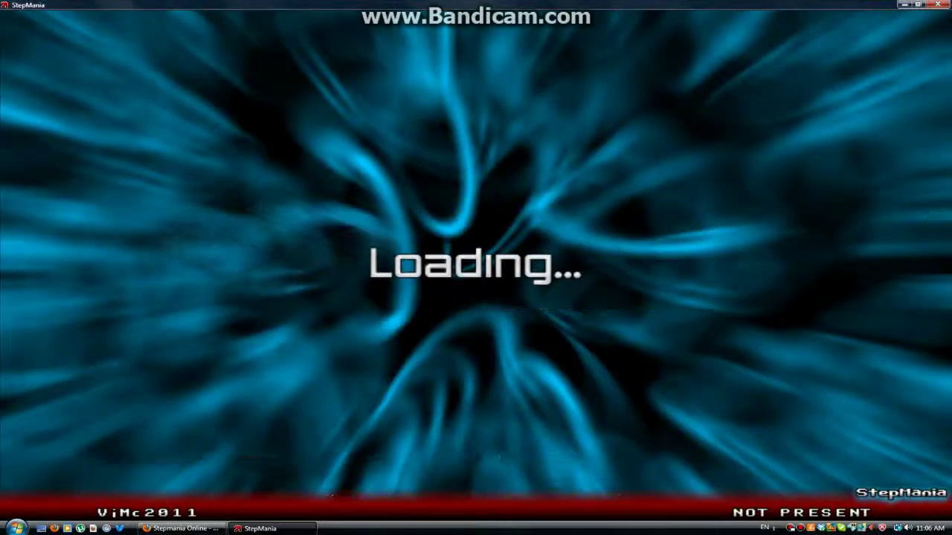
key("Down")
key("Right")
key("Return")
key("Return")
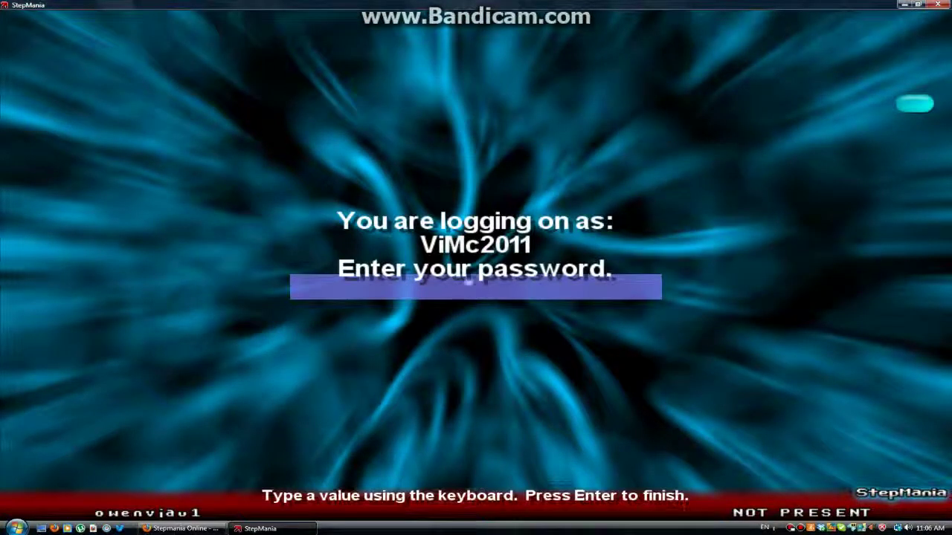
type("********")
key("Return")
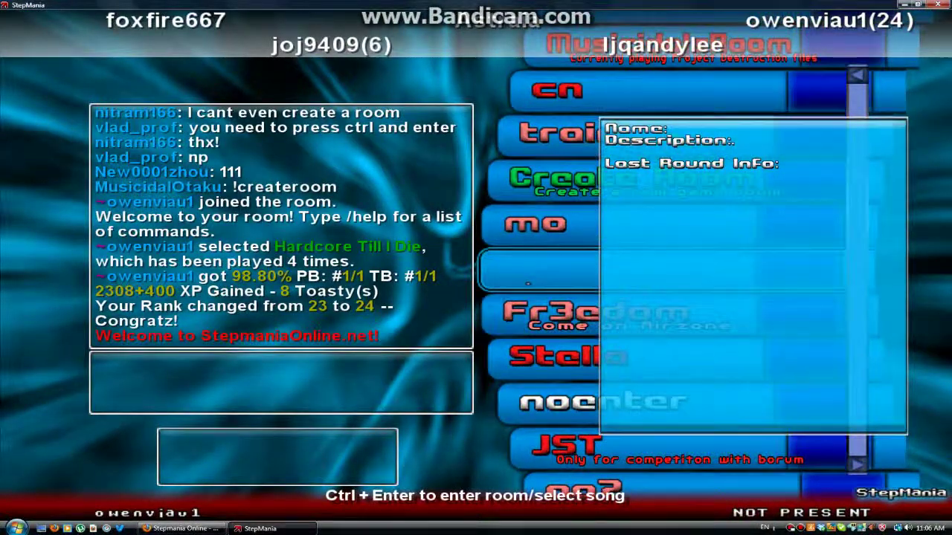
Step: Browse up the room list, then try entering the train room with a password
key("Up")
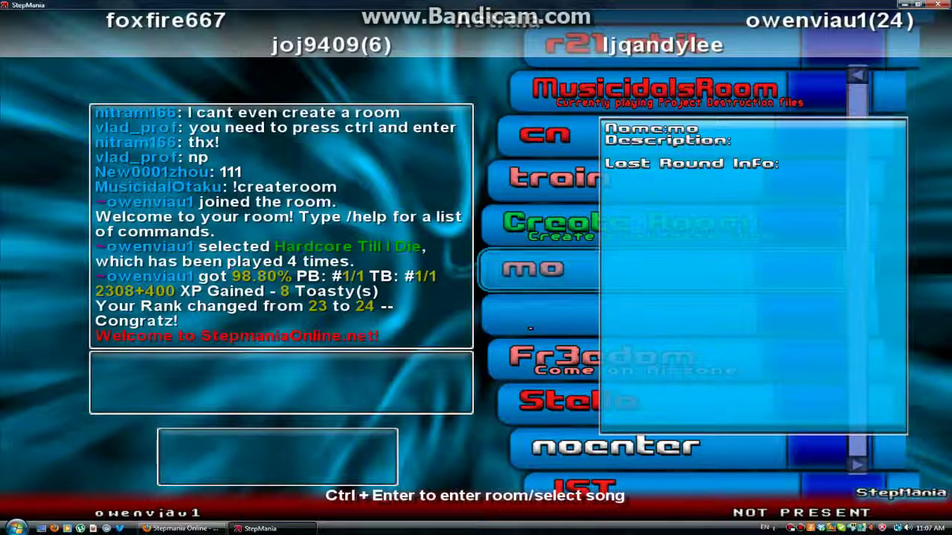
key("Up")
key("Up")
key("Up")
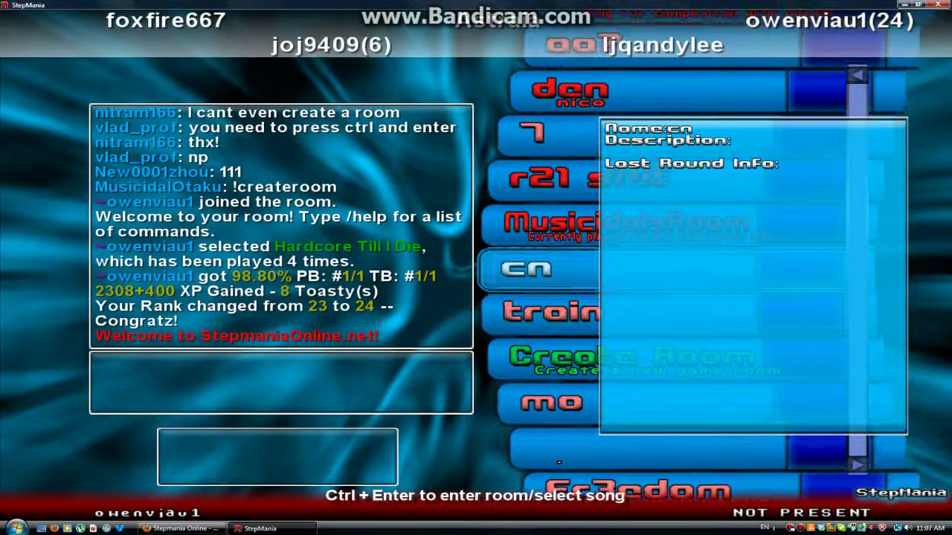
key("Up")
key("Up")
key("Up")
key("Up")
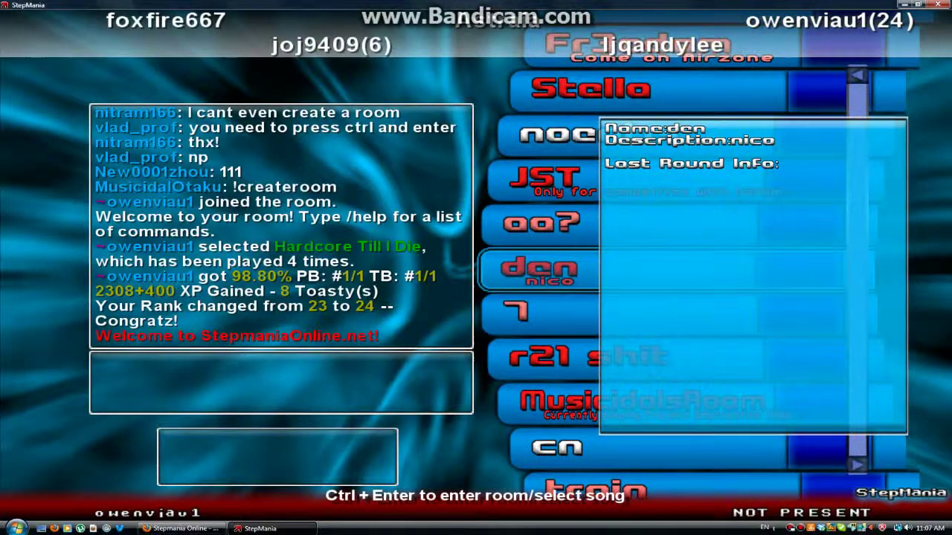
key("Up")
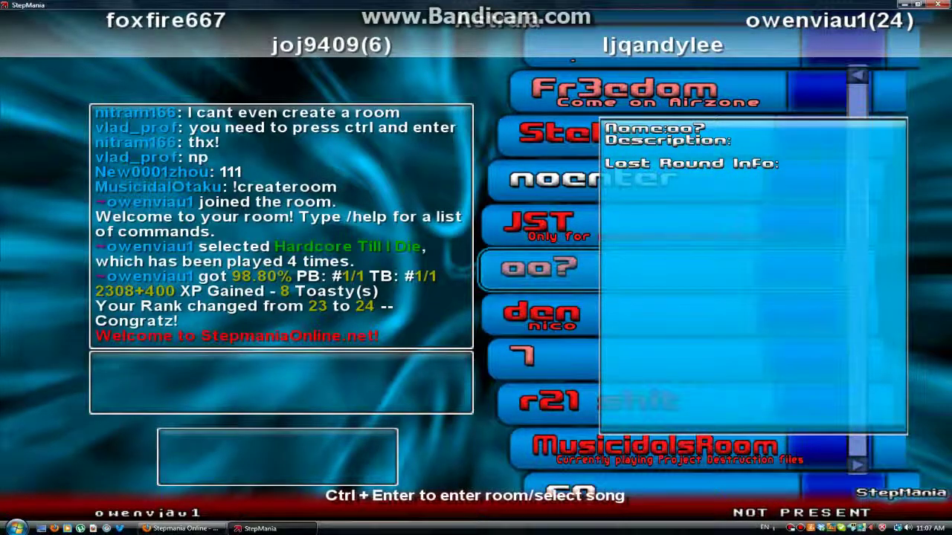
key("Down")
key("Down")
key("Down")
key("Down")
key("Down")
key("Down")
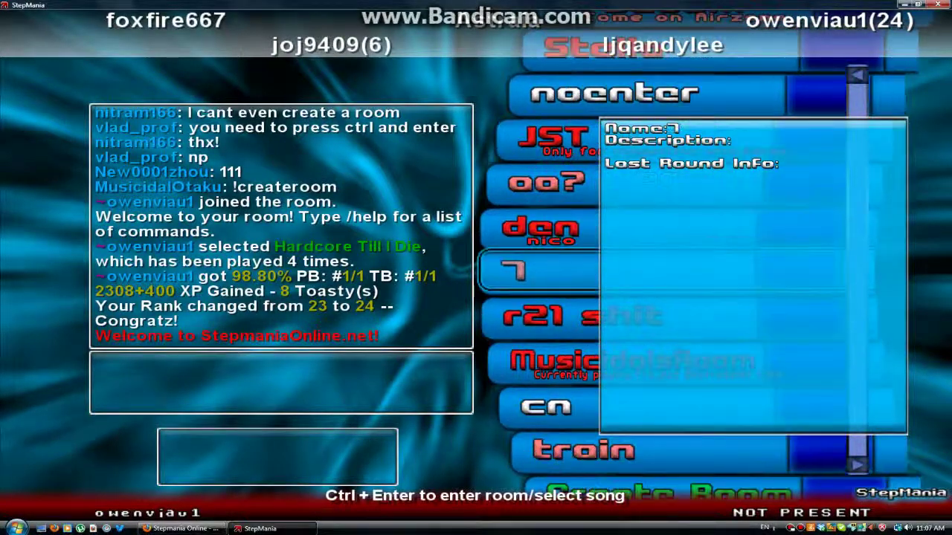
key("ctrl+Return")
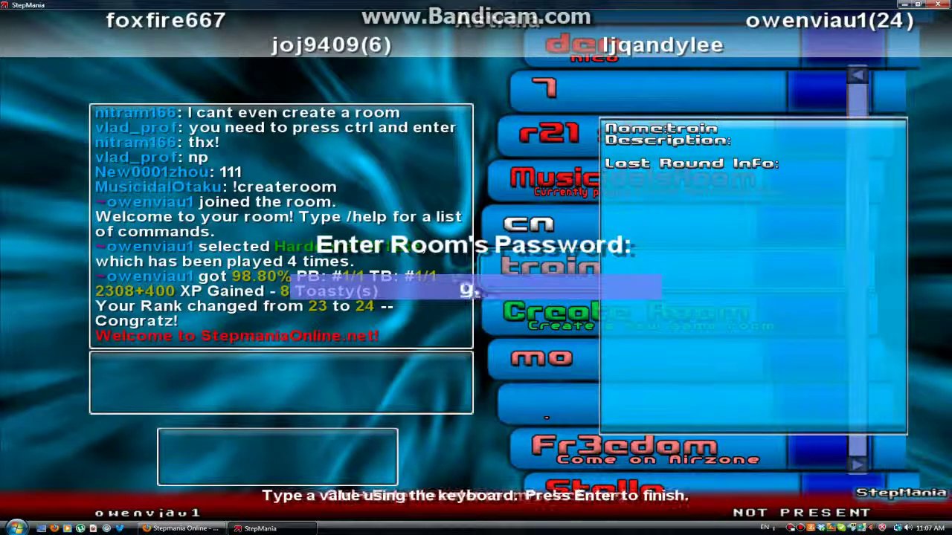
key("Return")
Step: Move down the room list from MusicidalsRoom past cn to Create Room
key("Up")
key("Up")
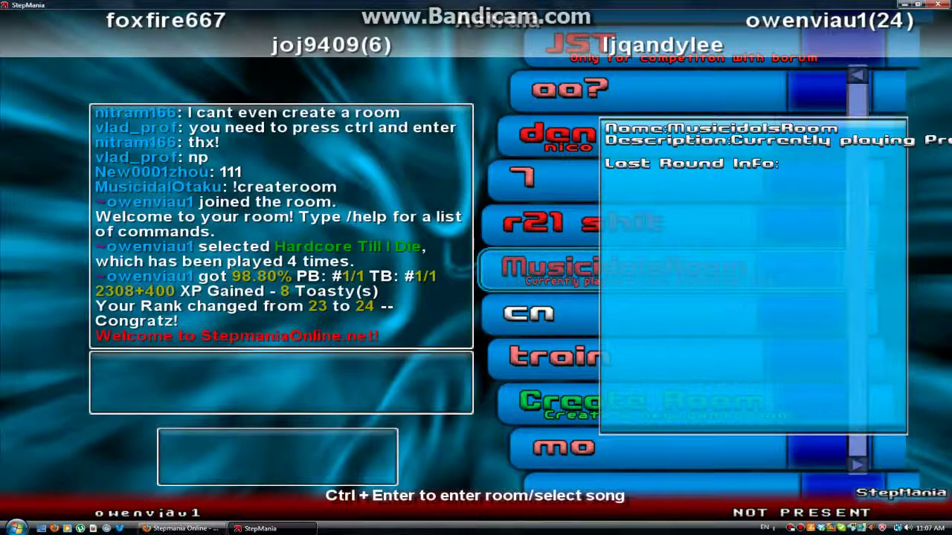
key("Down")
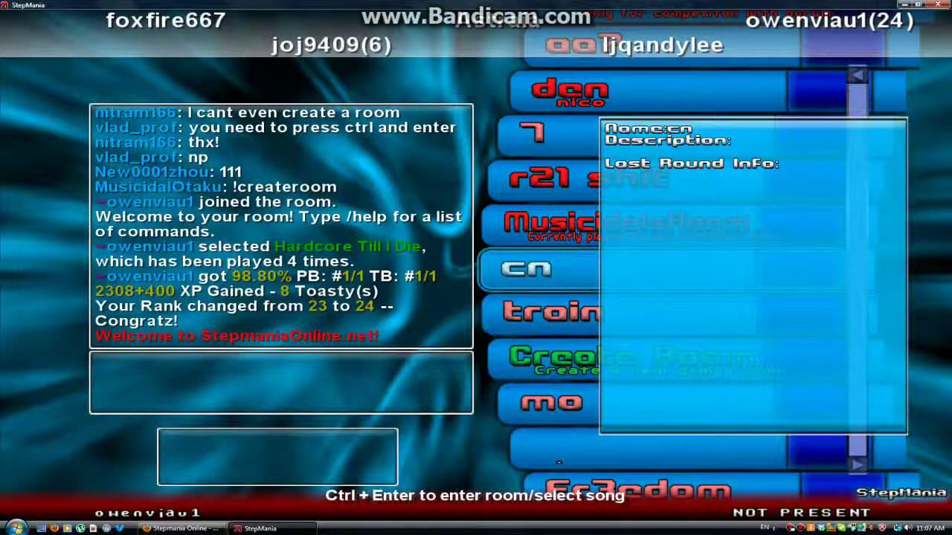
key("Down")
key("Down")
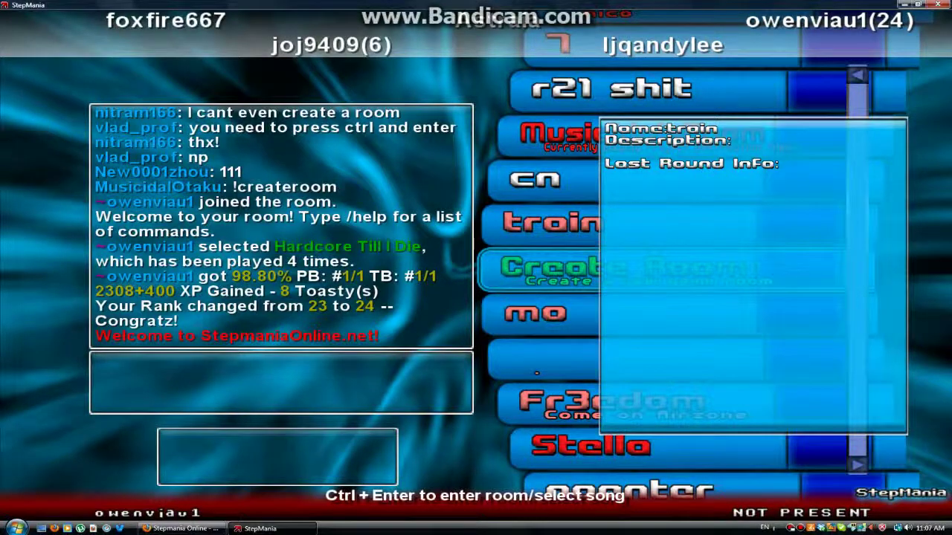
Step: Create room 'kpghkopfkop' described 'ghmikop' with no password, then open its song list
key("Return")
type("kpghkopfkop")
key("Return")
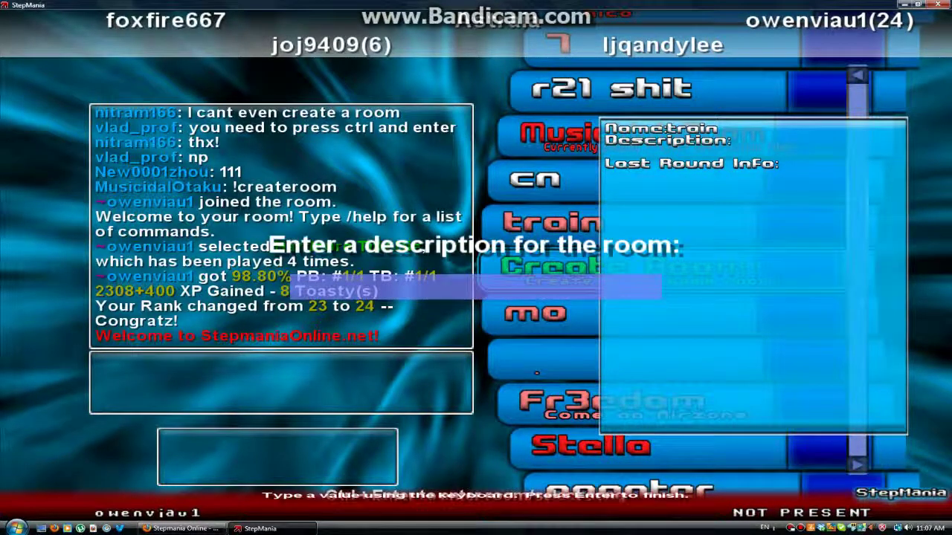
type("ghmikop")
key("Return")
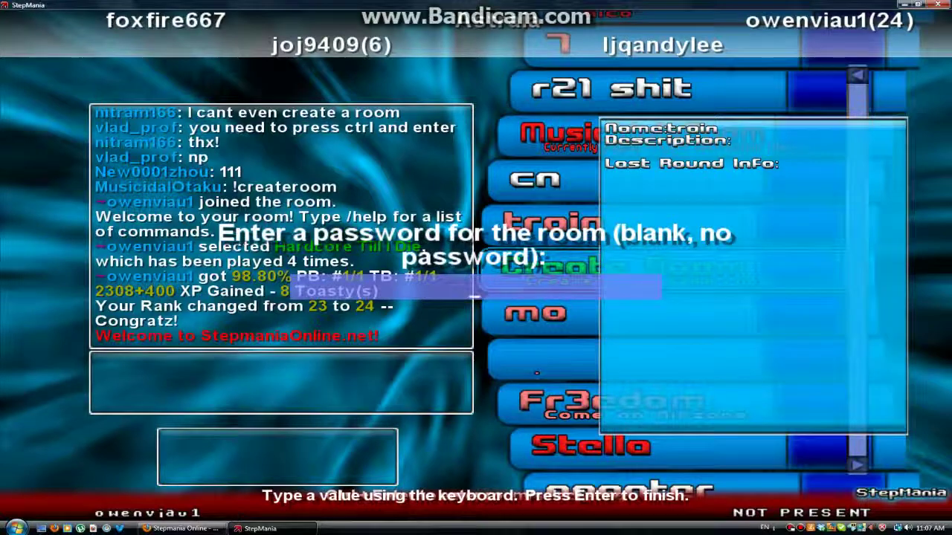
key("Return")
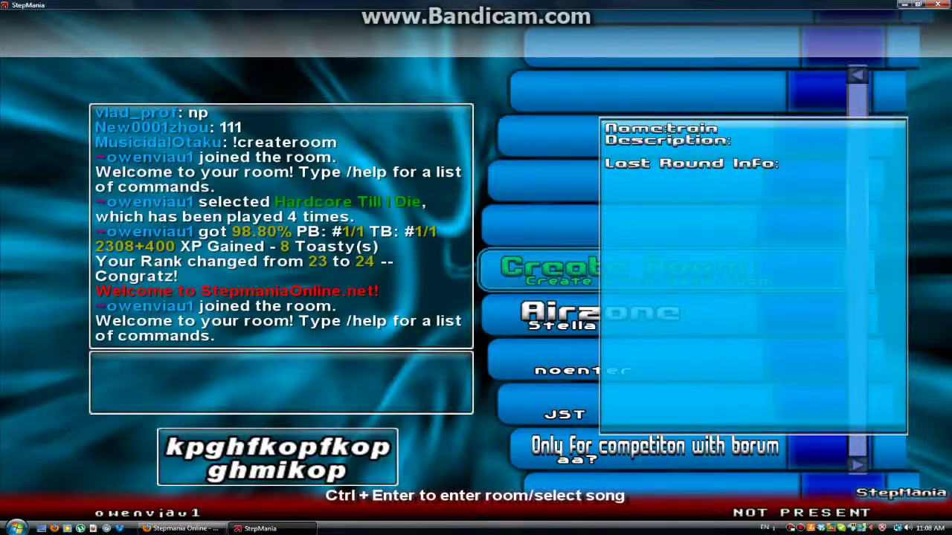
key("ctrl+Return")
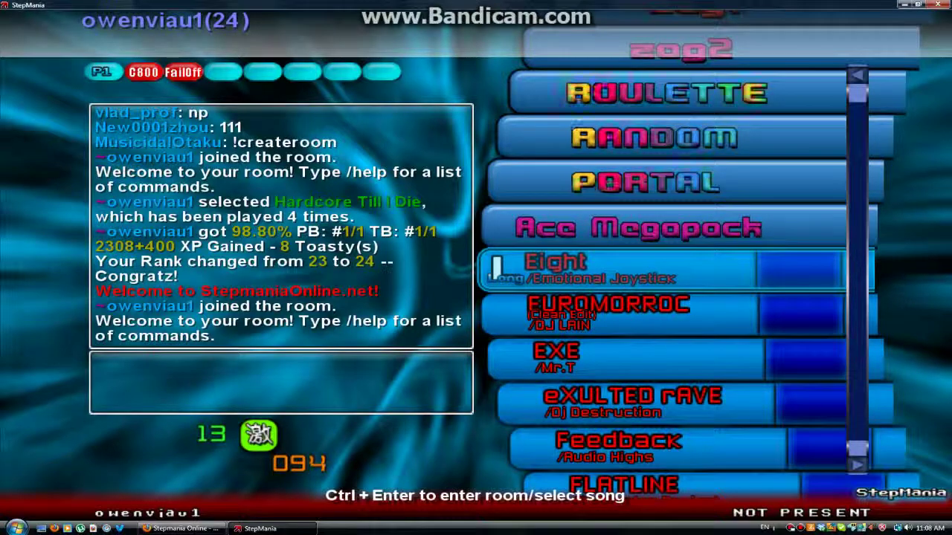
Step: Move back through the song folders to the SimFiles 4 pack and open it
key("Left")
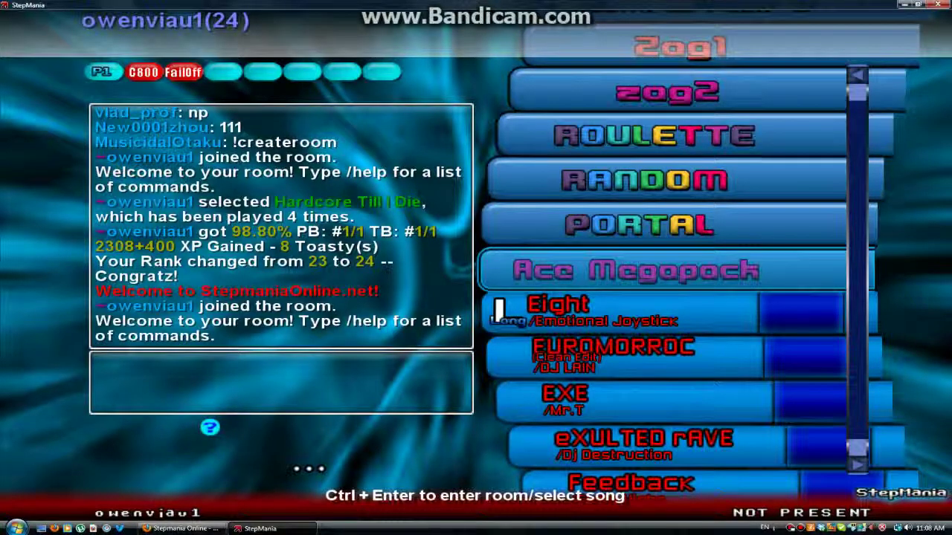
key("Left")
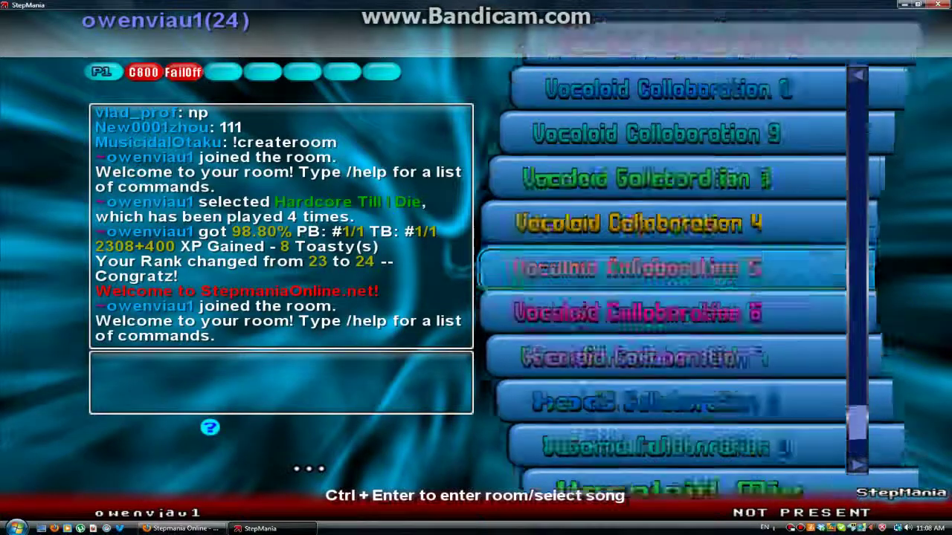
key("Left")
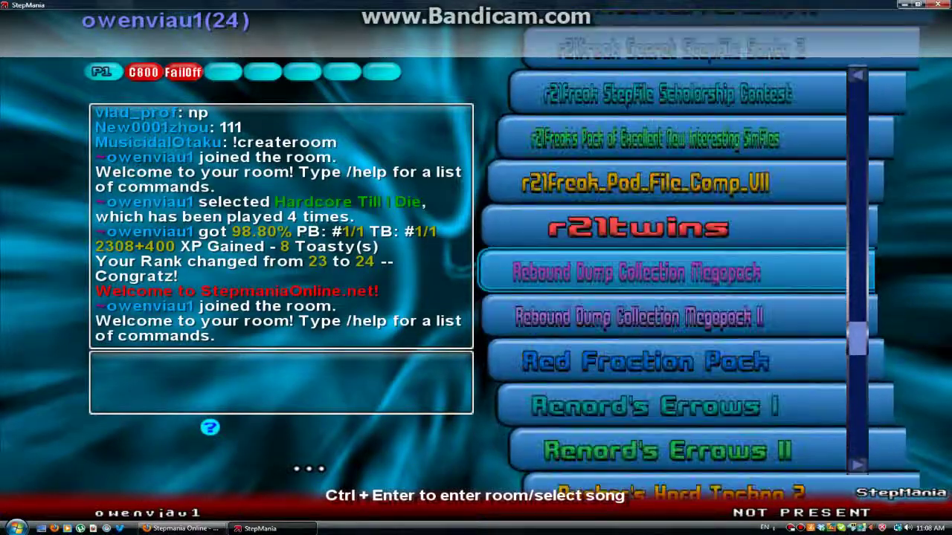
key("Left")
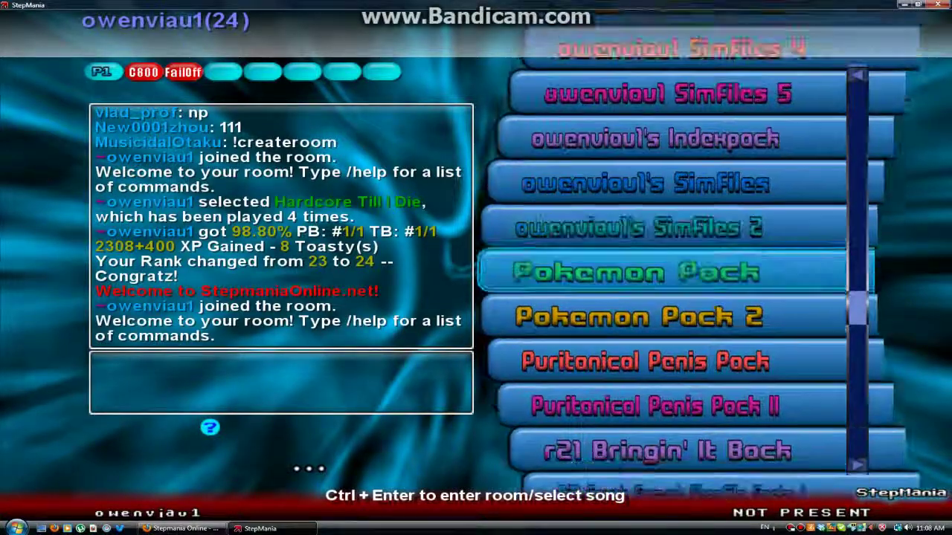
key("Left")
key("Left")
key("Left")
key("Return")
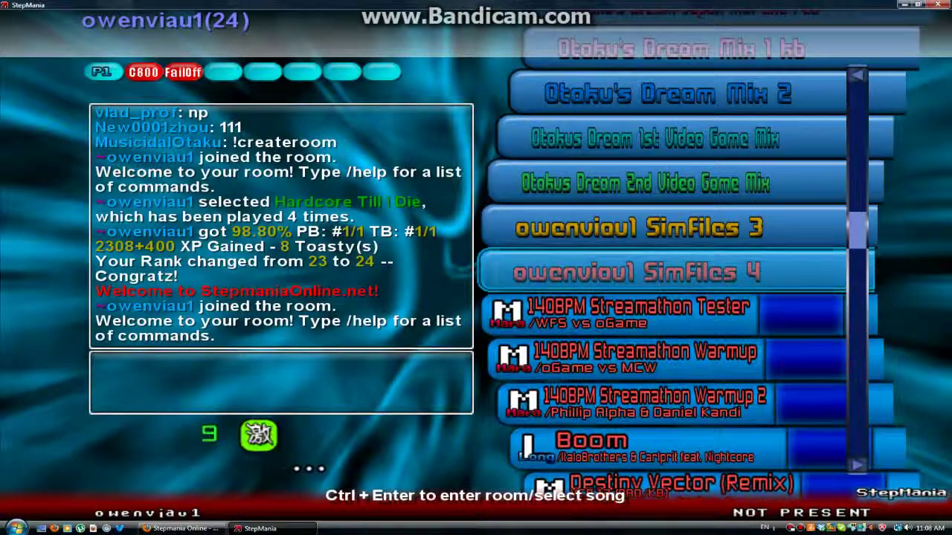
Step: Choose Ice Cap Zone Act 2 and bring up its player options, dismissing the theme metric errors
key("Right")
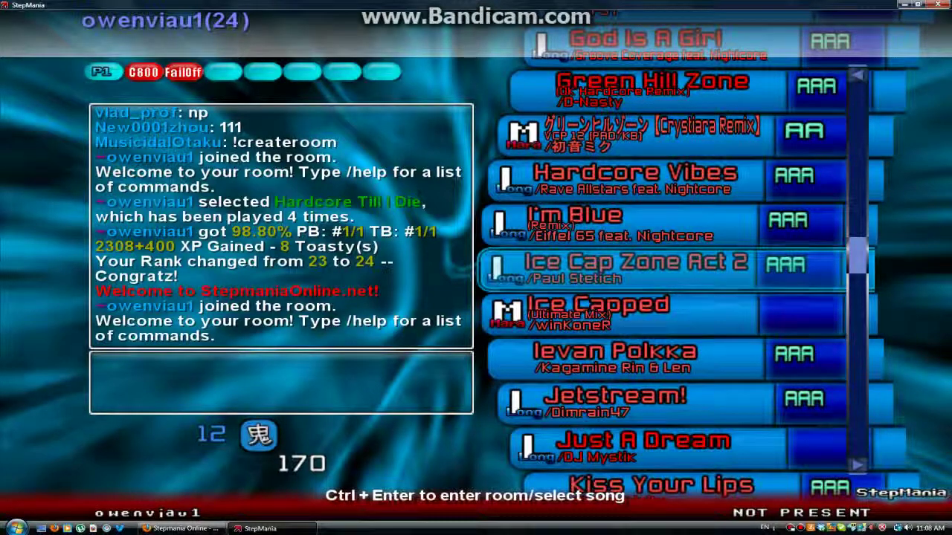
key("Up")
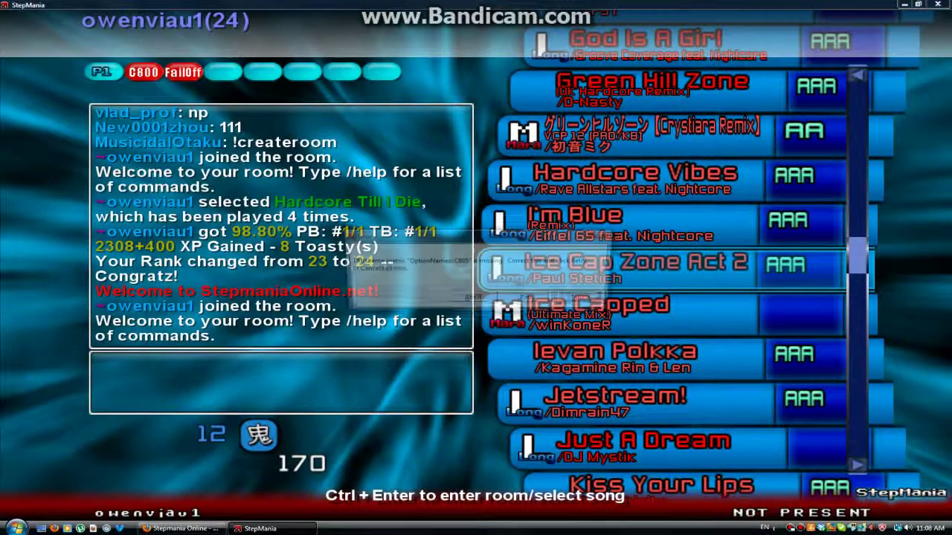
key("Return")
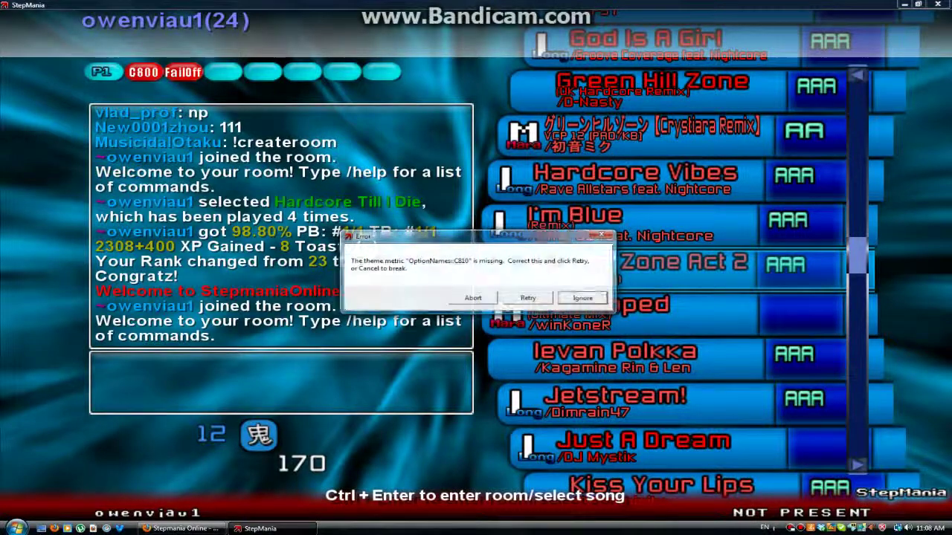
key("Return")
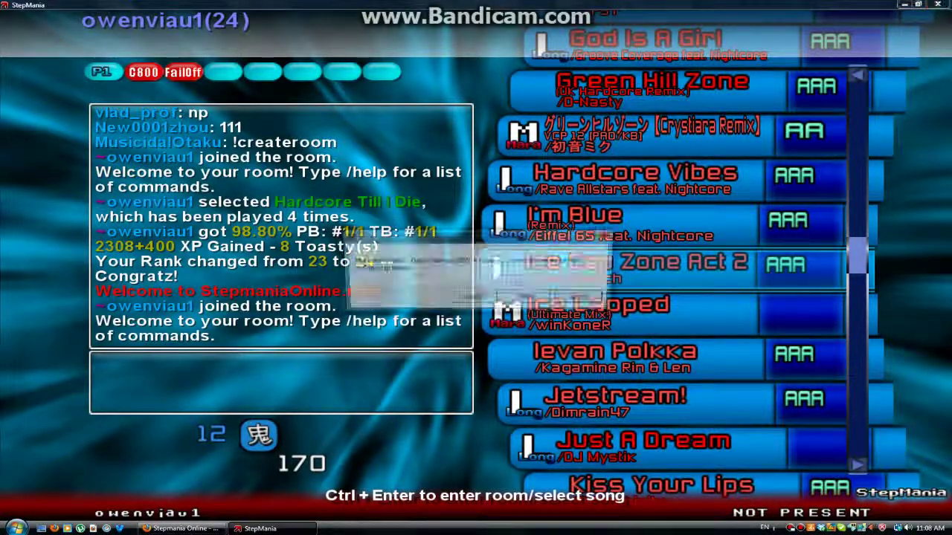
key("Return")
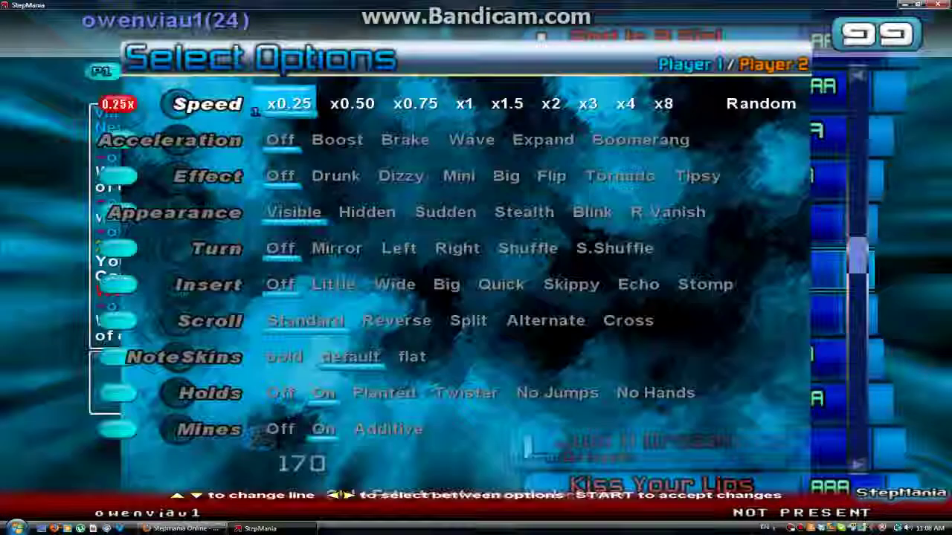
Step: Change Speed to C805, set the Mines row to Off, and accept the options
key("Left")
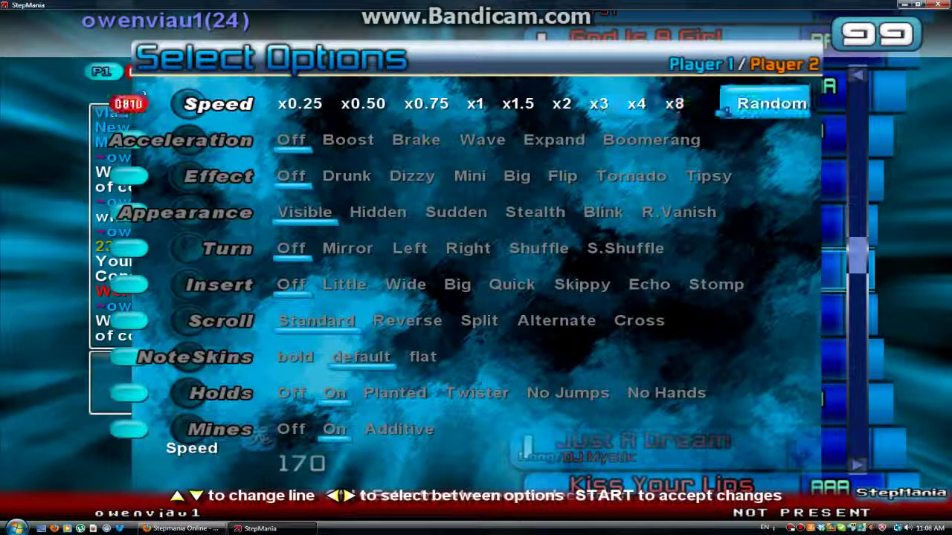
key("Left")
key("Down")
key("Up")
key("Down")
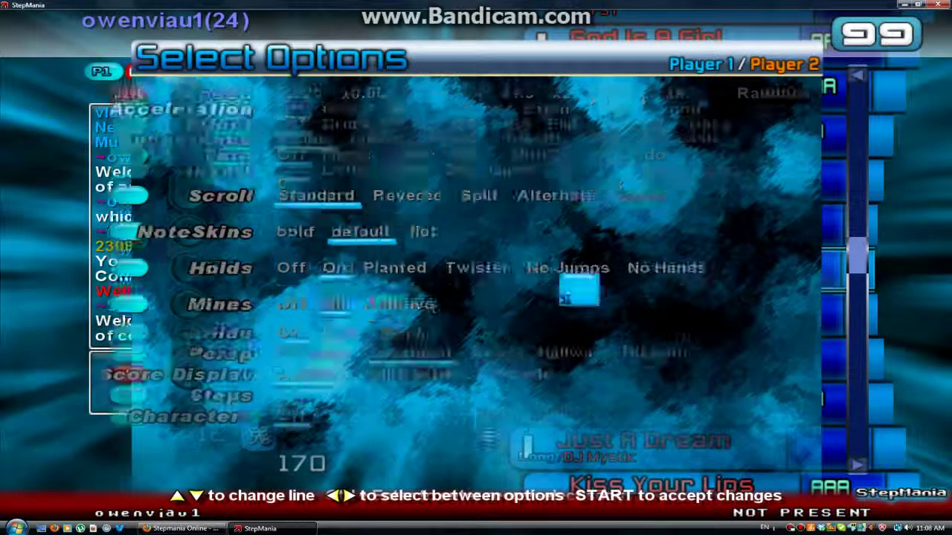
key("Down")
key("Down")
key("Down")
key("Down")
key("Down")
key("Down")
key("Down")
key("Down")
key("Down")
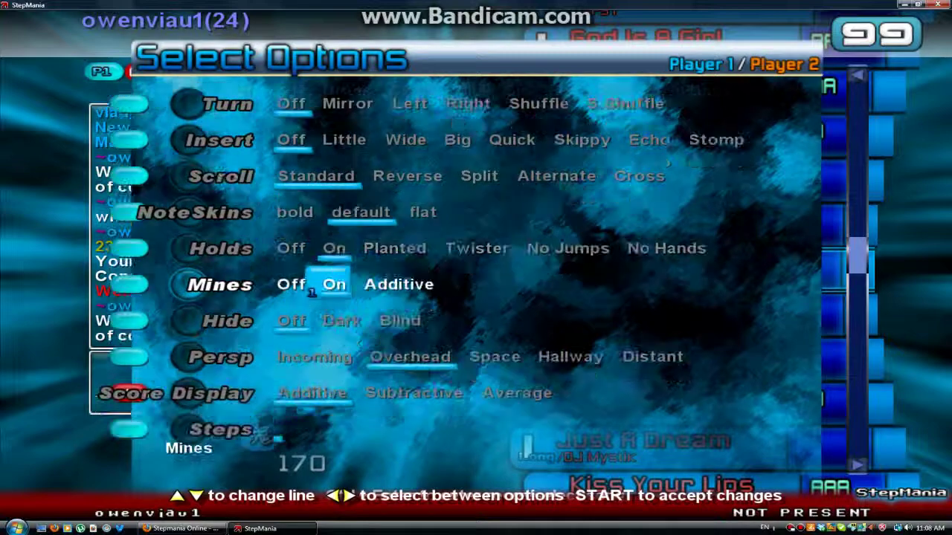
key("Left")
key("Down")
key("Down")
key("Down")
key("Down")
key("Down")
key("Return")
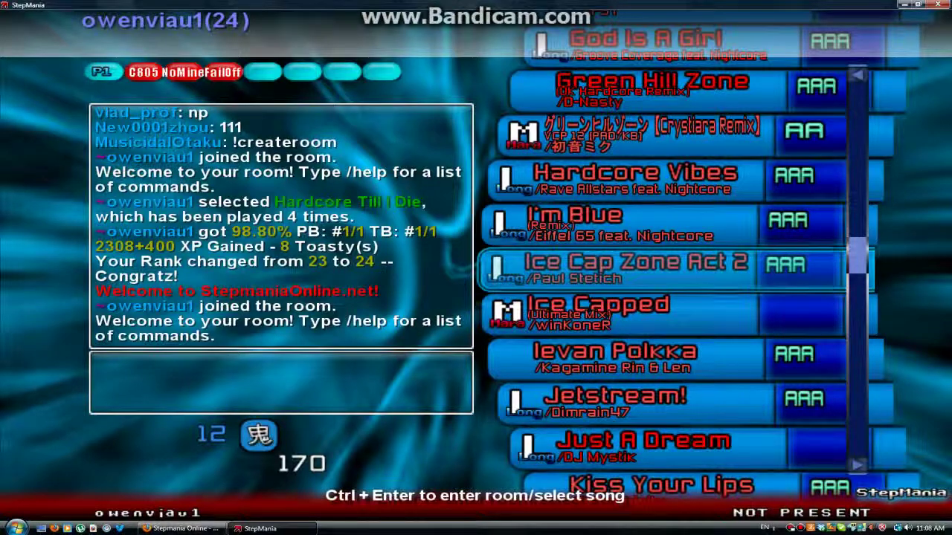
Step: Use Ctrl+Enter to make Ice Cap Zone Act 2 the online room's song
key("ctrl+Return")
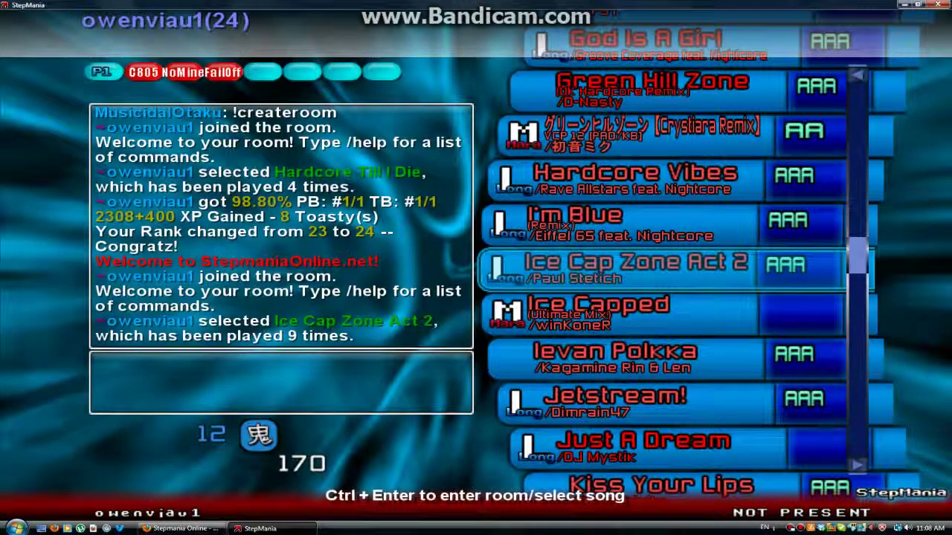